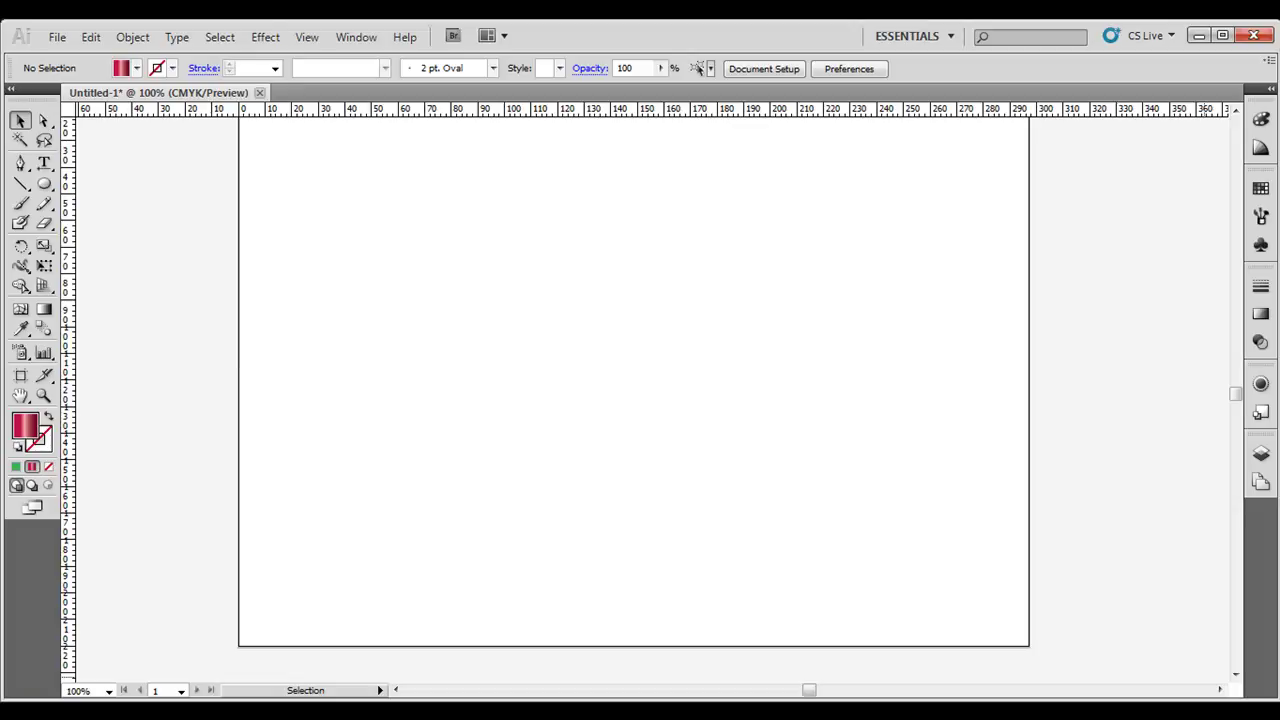
Fit the artboard in the window and draw a tall vertical line near the page centre
key("ctrl+0")
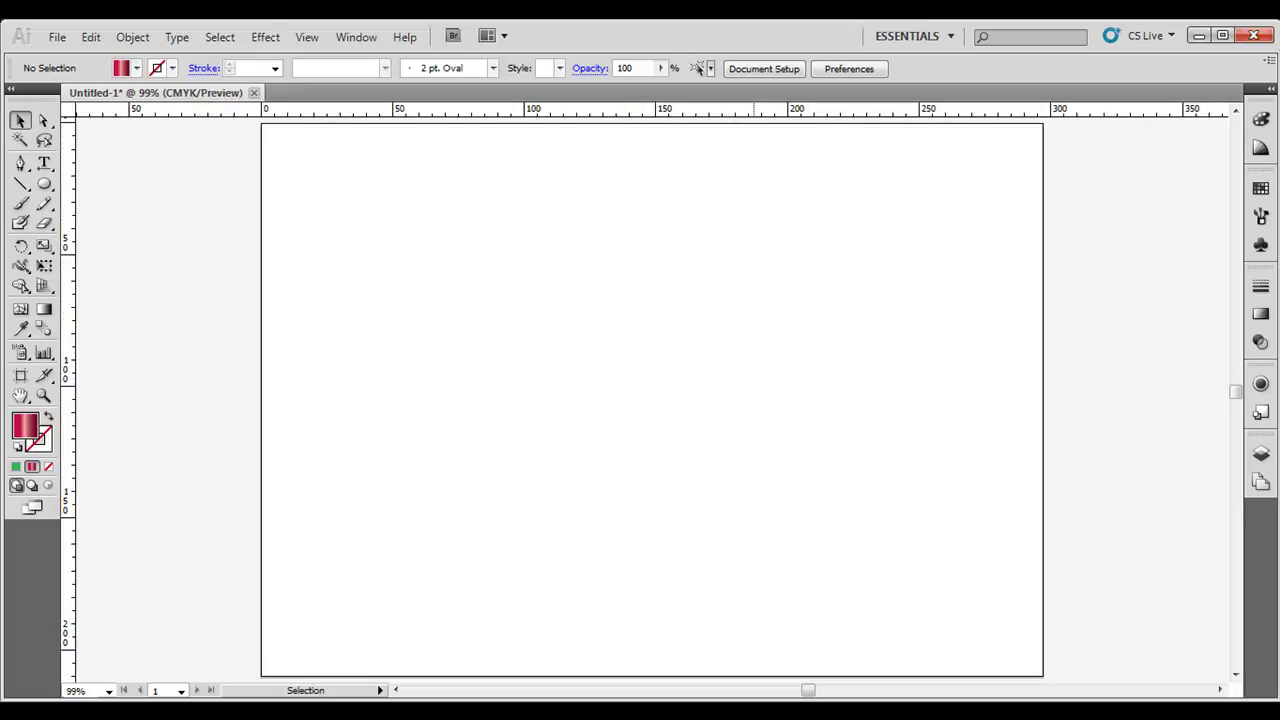
left_click(20, 185)
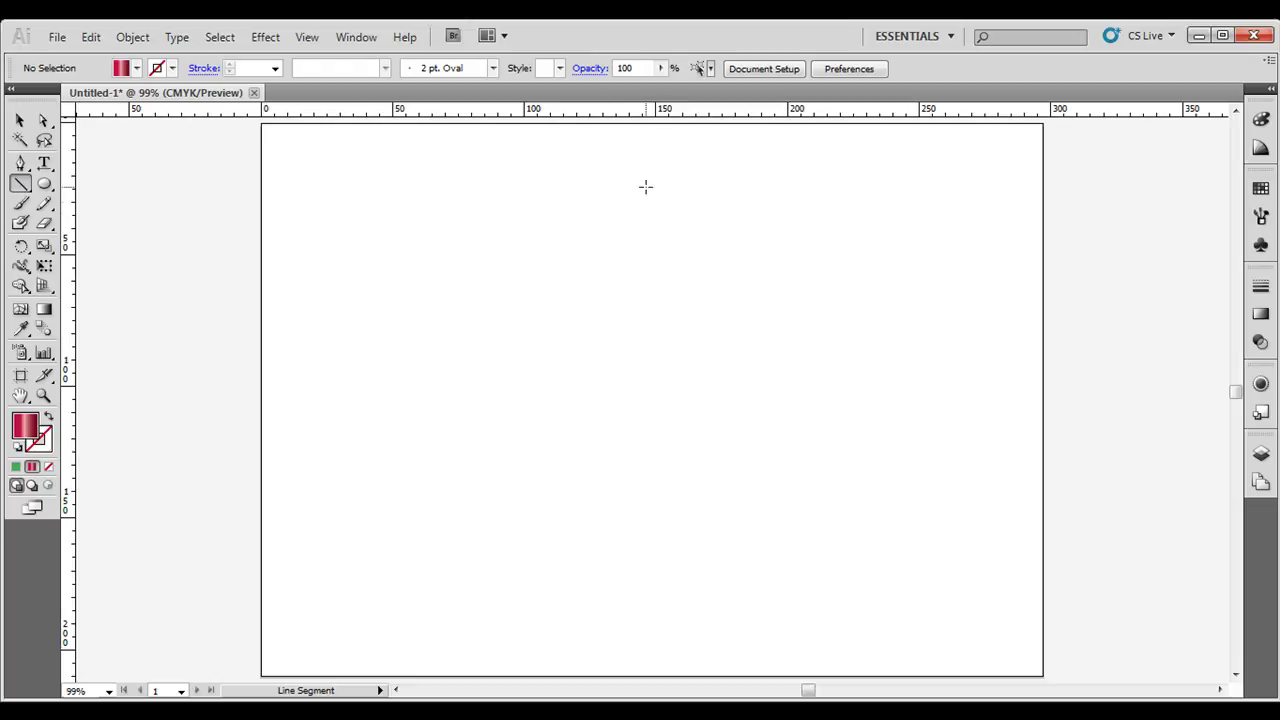
mouse_move(694, 172)
left_mouse_down()
mouse_move(704, 574)
mouse_move(710, 562)
left_mouse_up()
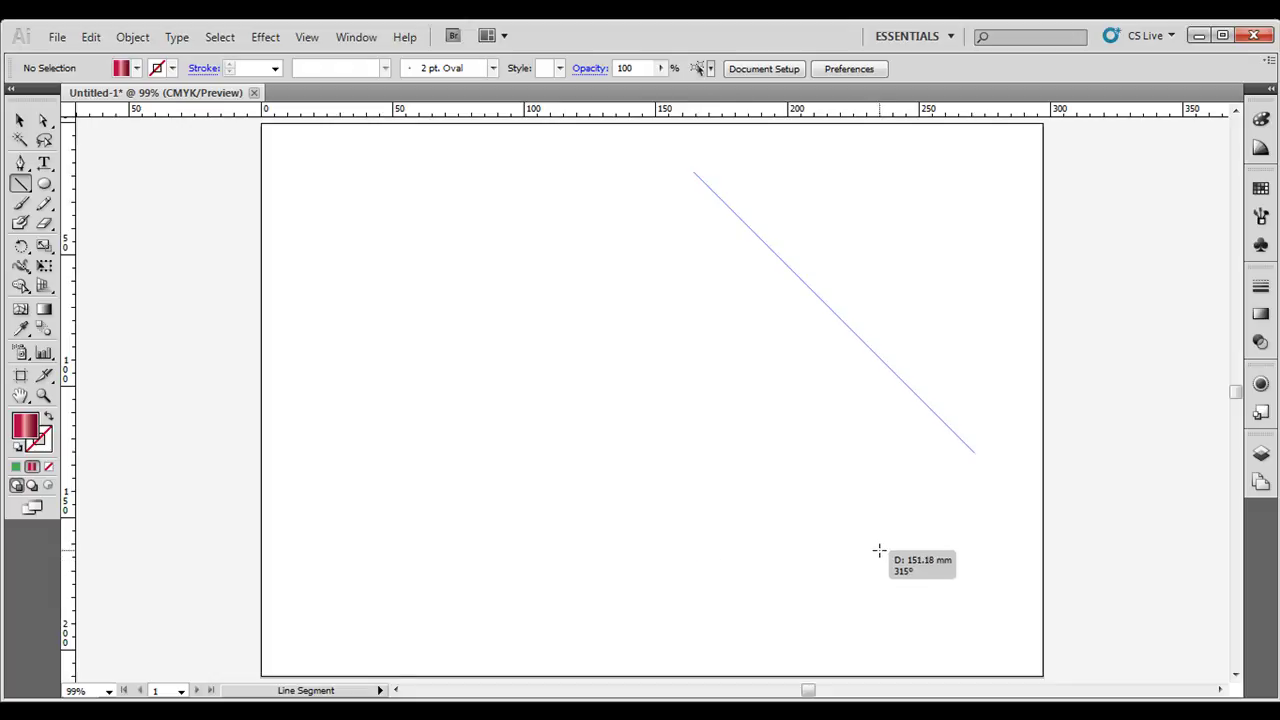
left_click_drag(710, 562, 591, 548)
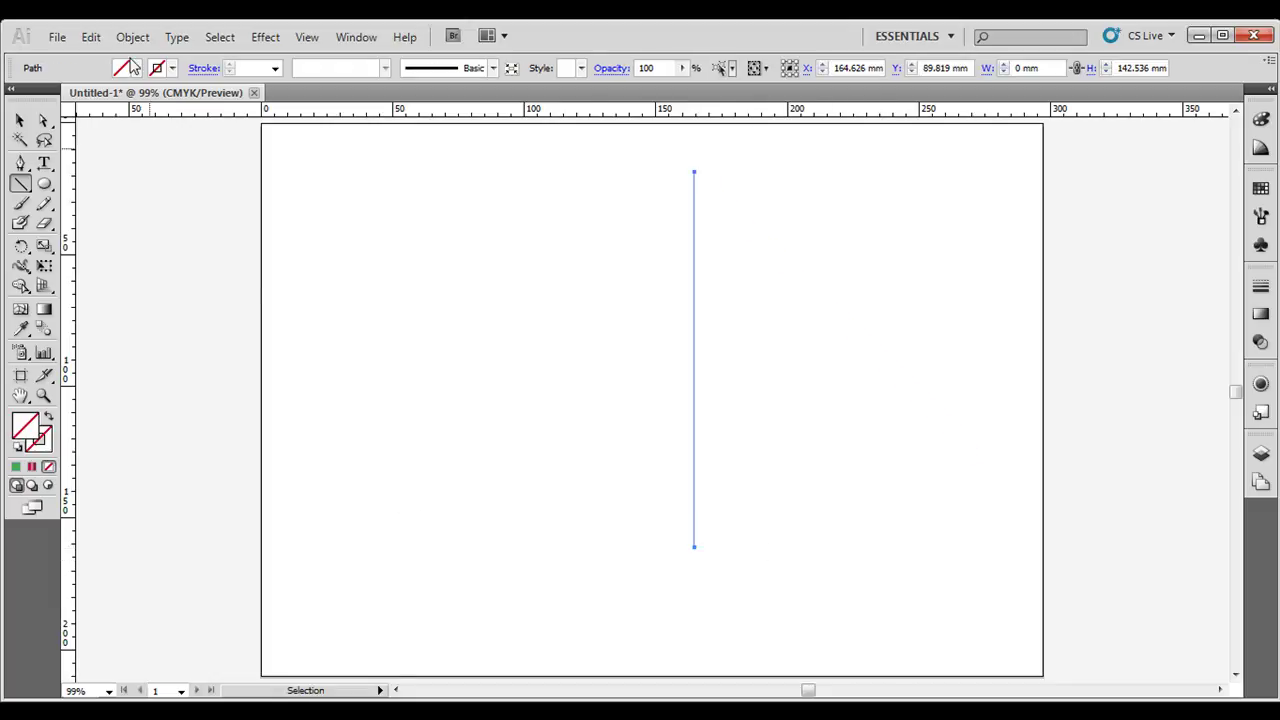
Give the line a black stroke with a 30 pt weight
left_click(158, 72)
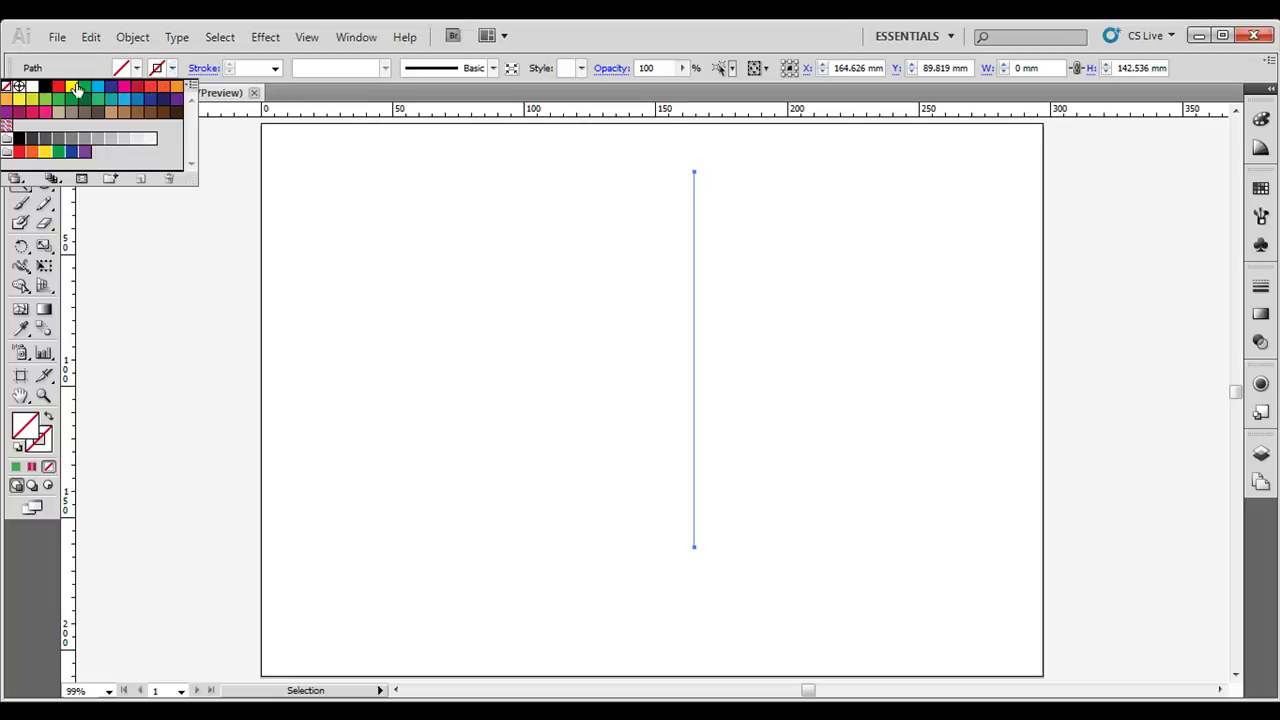
left_click(45, 86)
key("v")
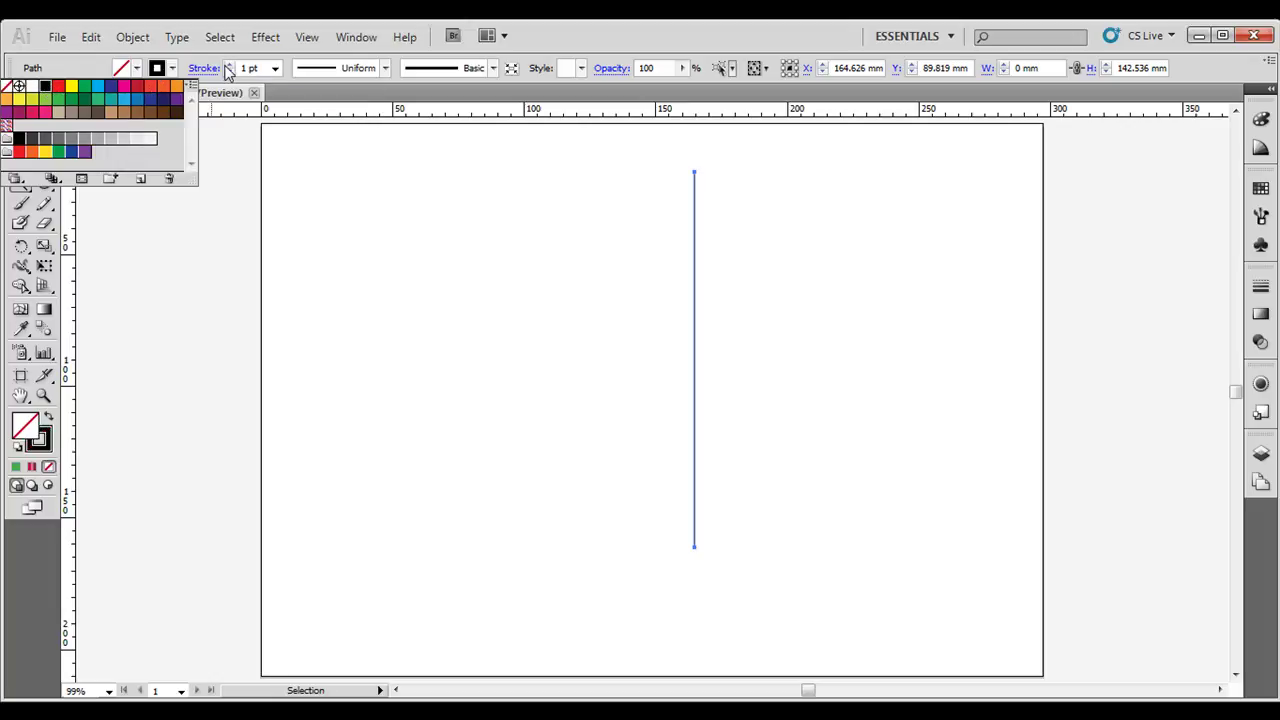
left_click(277, 73)
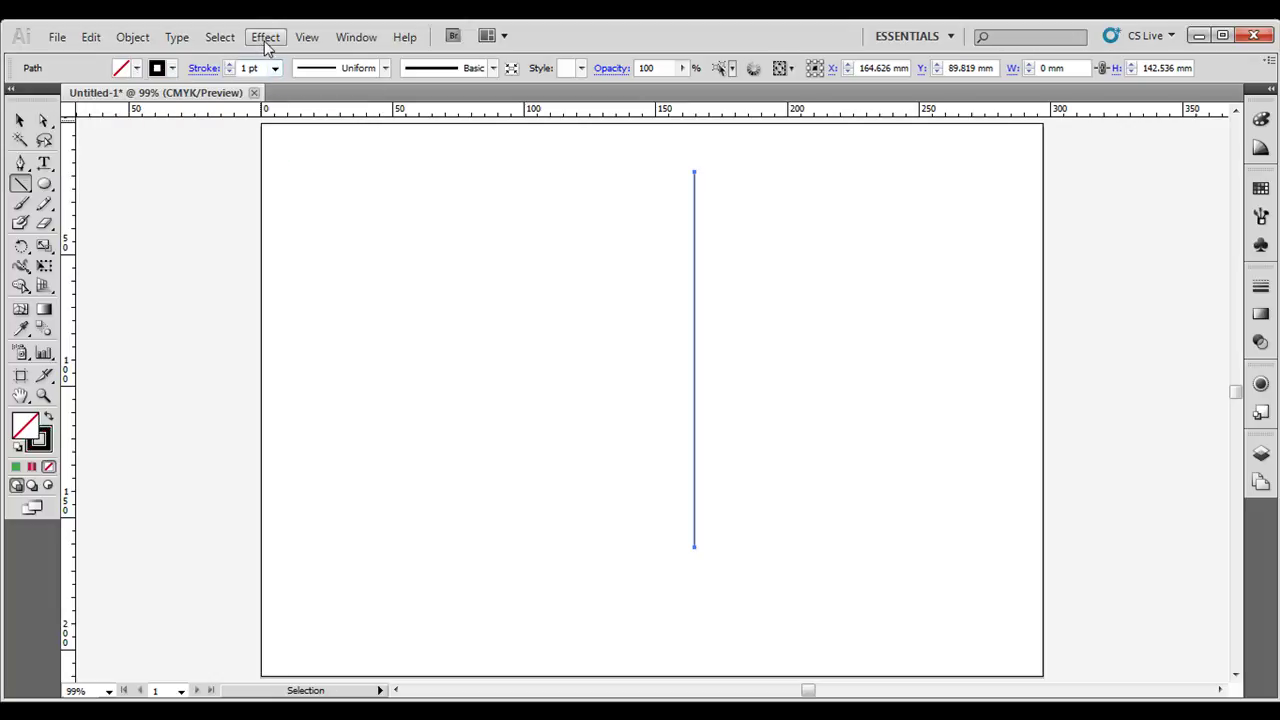
double_click(265, 68)
type("30")
key("Tab")
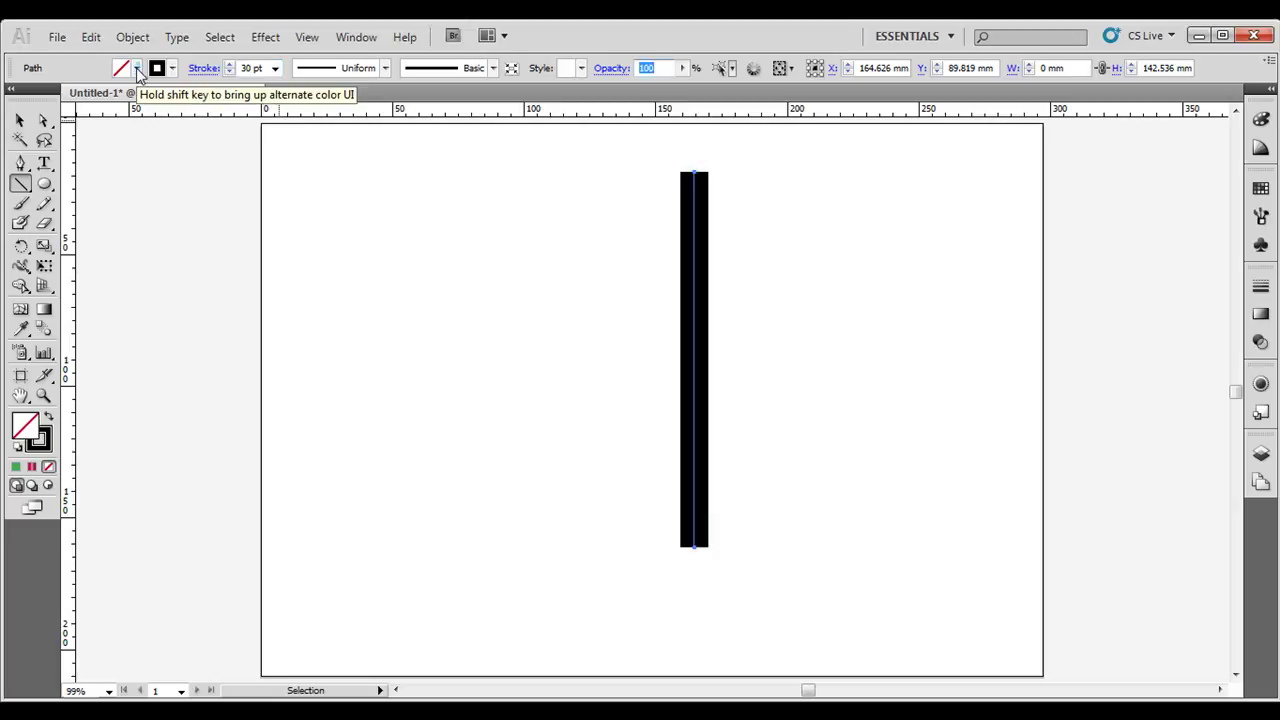
left_click(275, 68)
Set the bar's stroke to 20 pt and make a parallel copy to its left
left_click(250, 308)
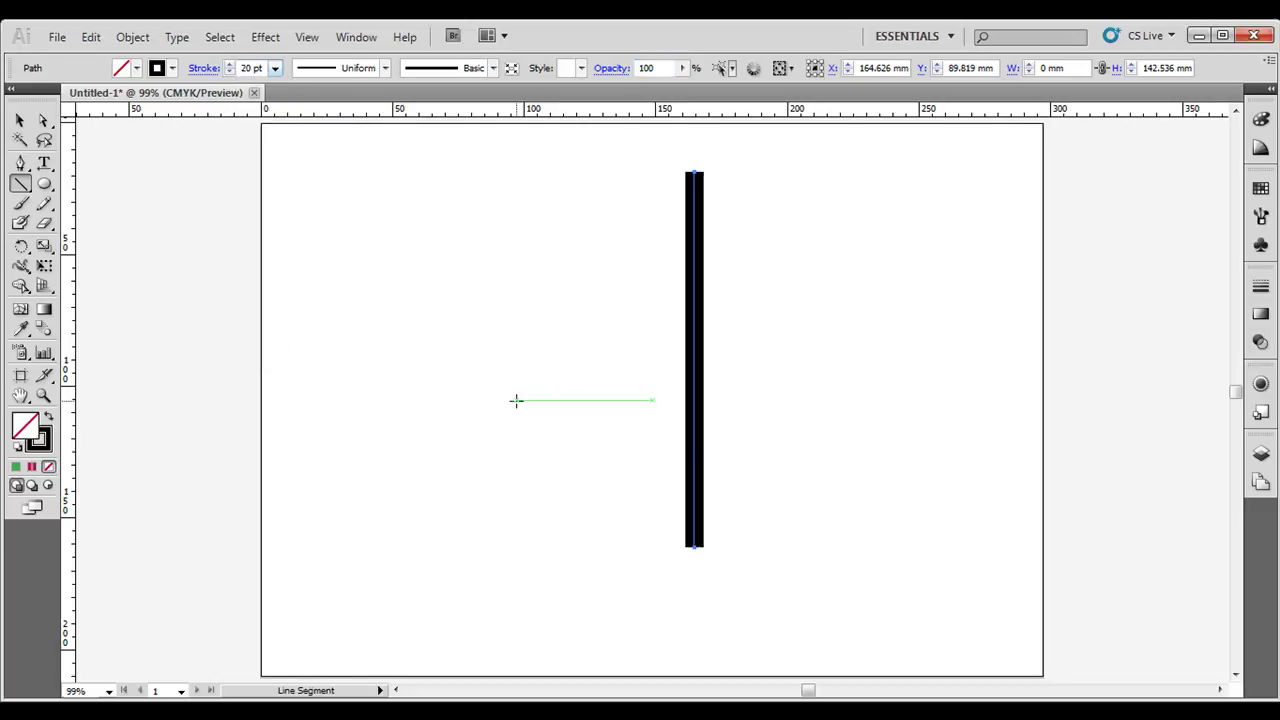
left_click(19, 120)
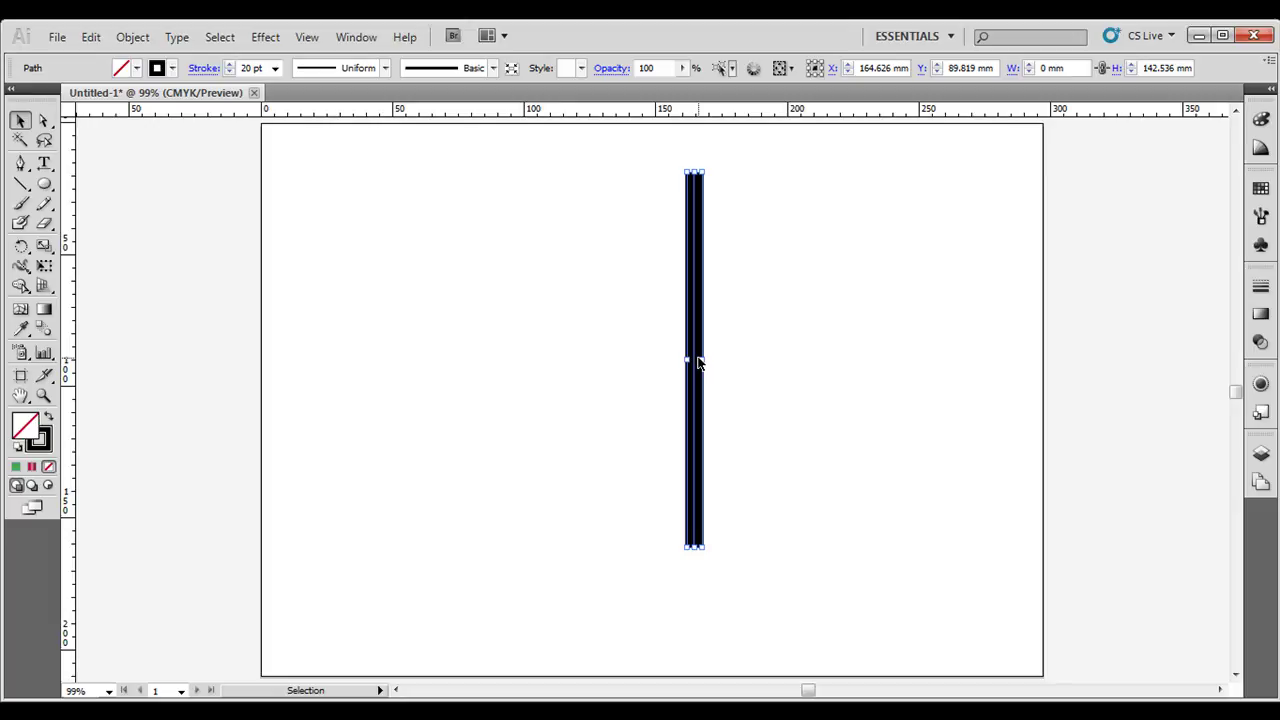
left_click(620, 363)
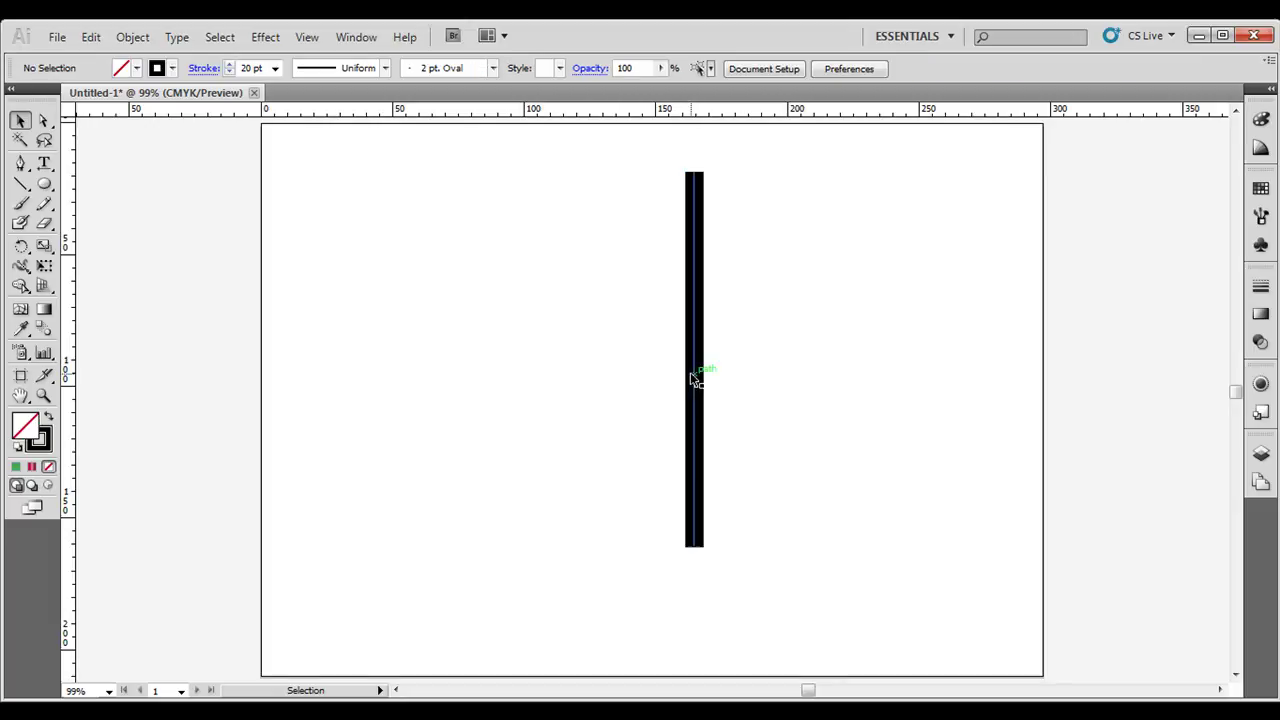
mouse_move(693, 376)
left_mouse_down()
mouse_move(607, 377)
mouse_move(641, 377)
left_mouse_up()
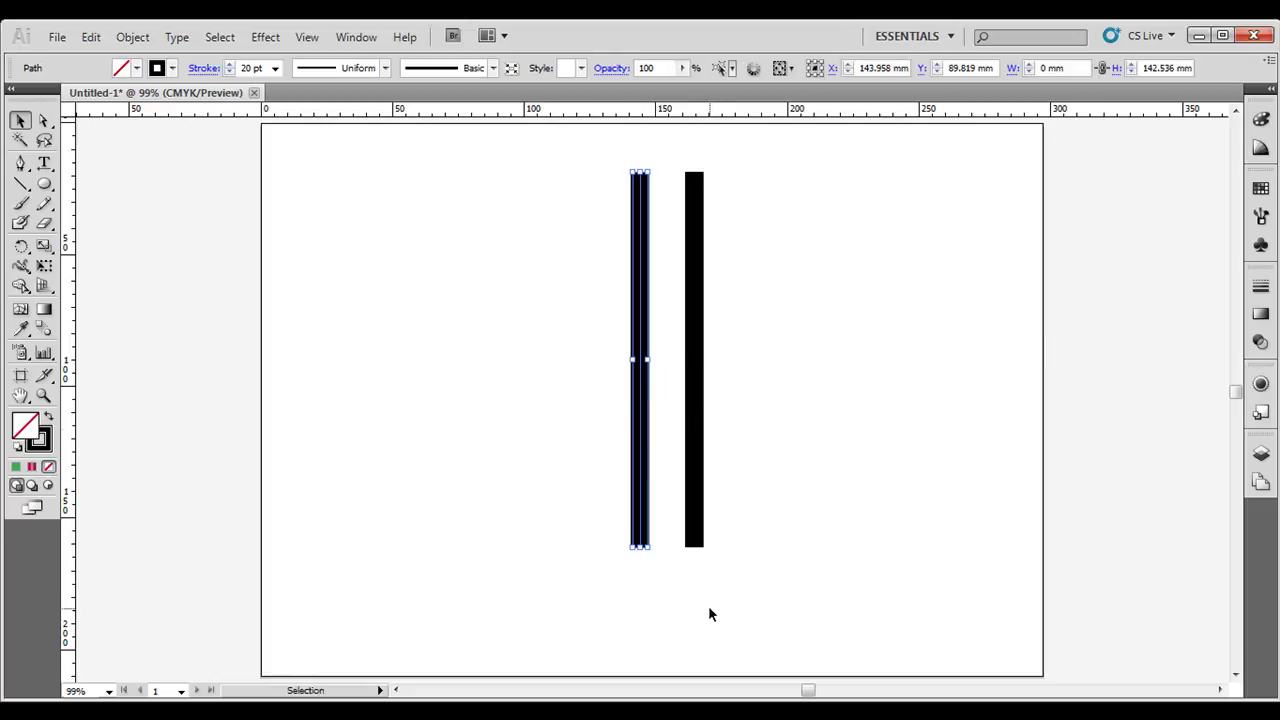
Copy both vertical bars rotated 90° so a horizontal pair crosses them
left_click(609, 158)
left_click_drag(608, 160, 788, 222)
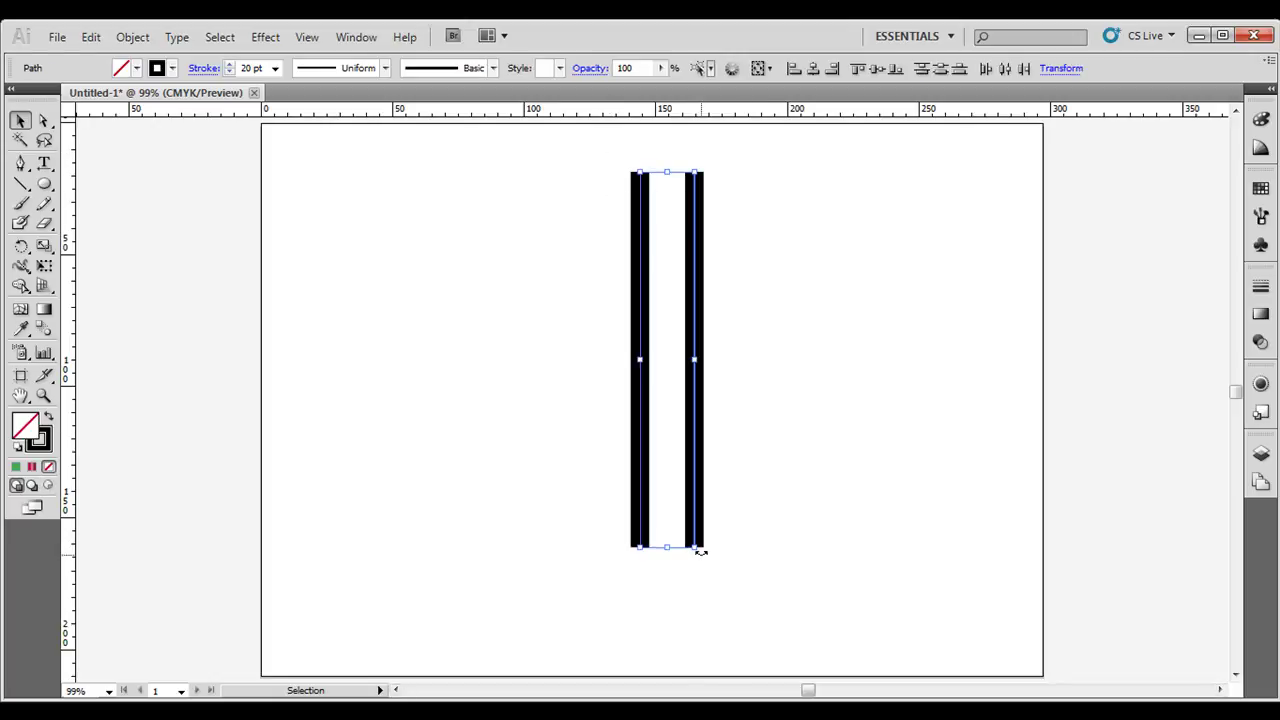
mouse_move(700, 551)
left_mouse_down()
mouse_move(843, 397)
mouse_move(844, 331)
left_mouse_up()
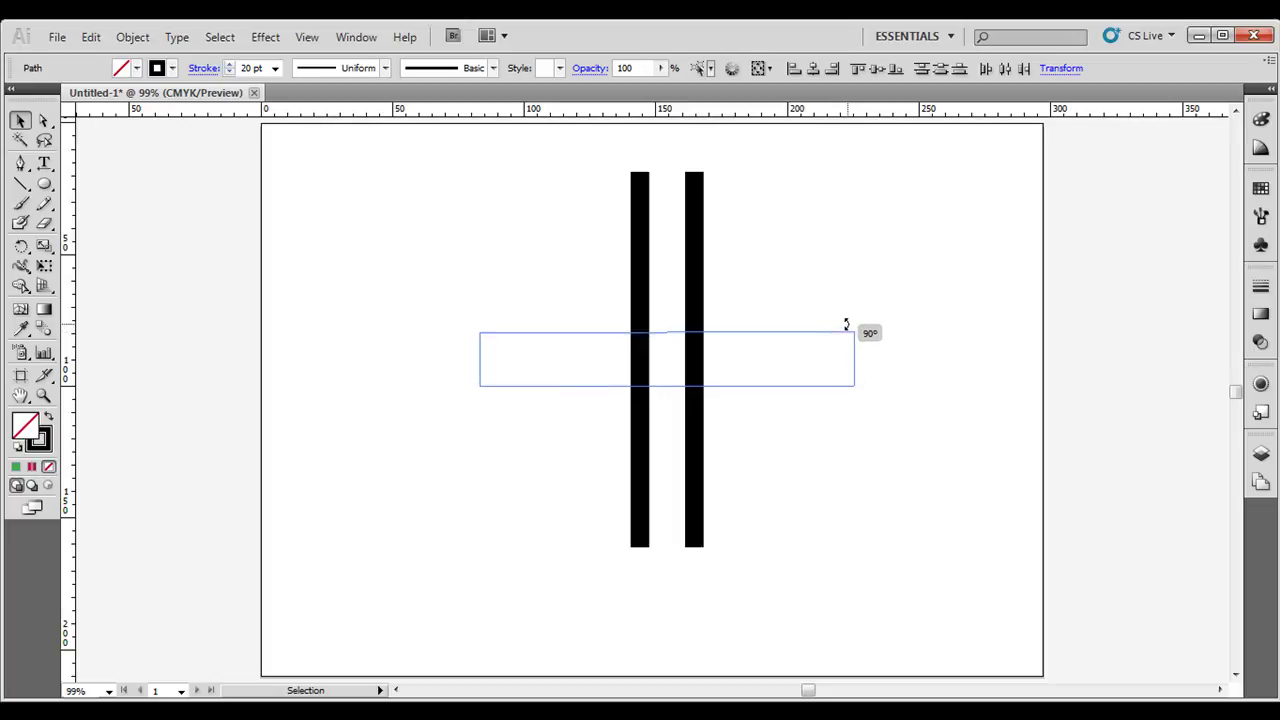
left_click_drag(844, 331, 845, 329)
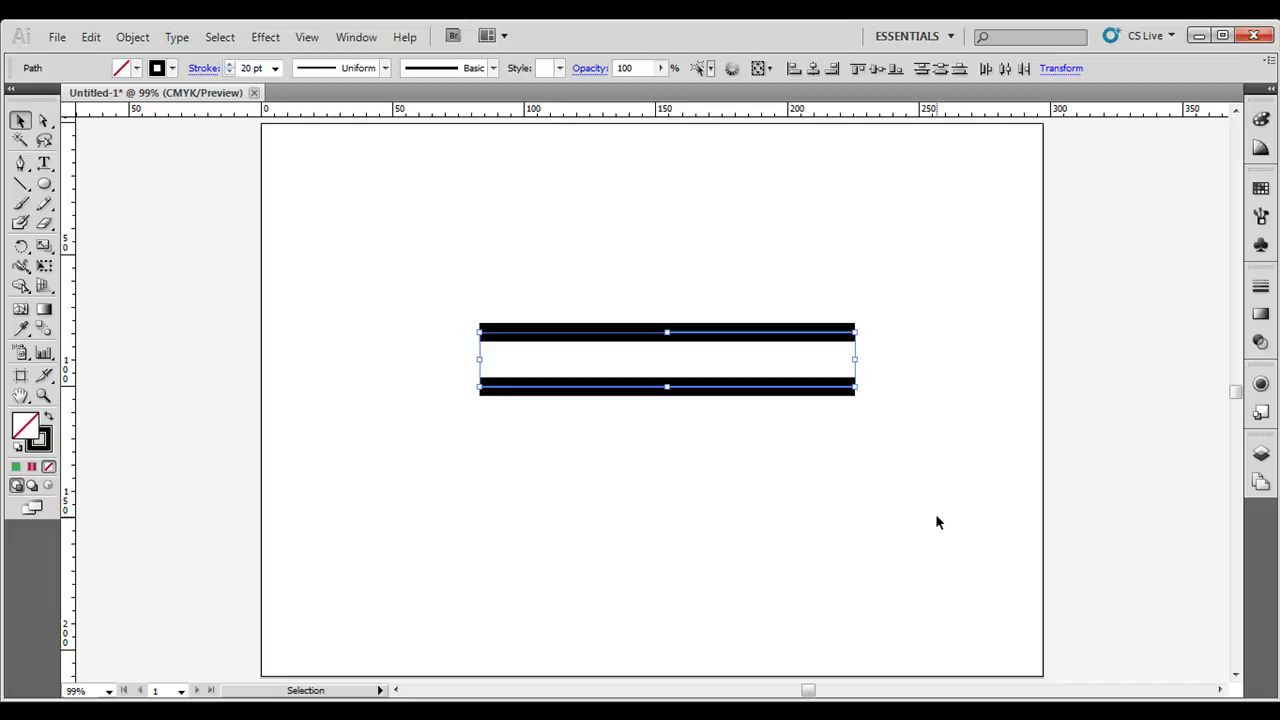
key("ctrl+z")
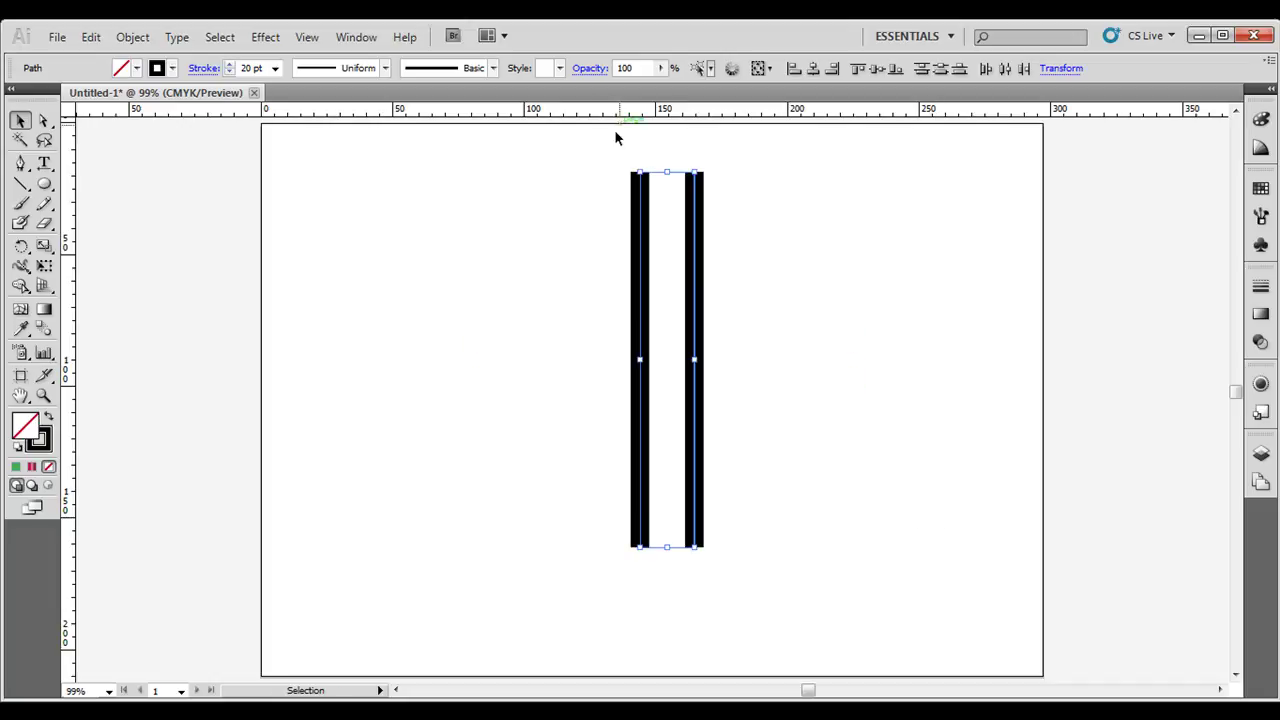
double_click(22, 246)
type("90")
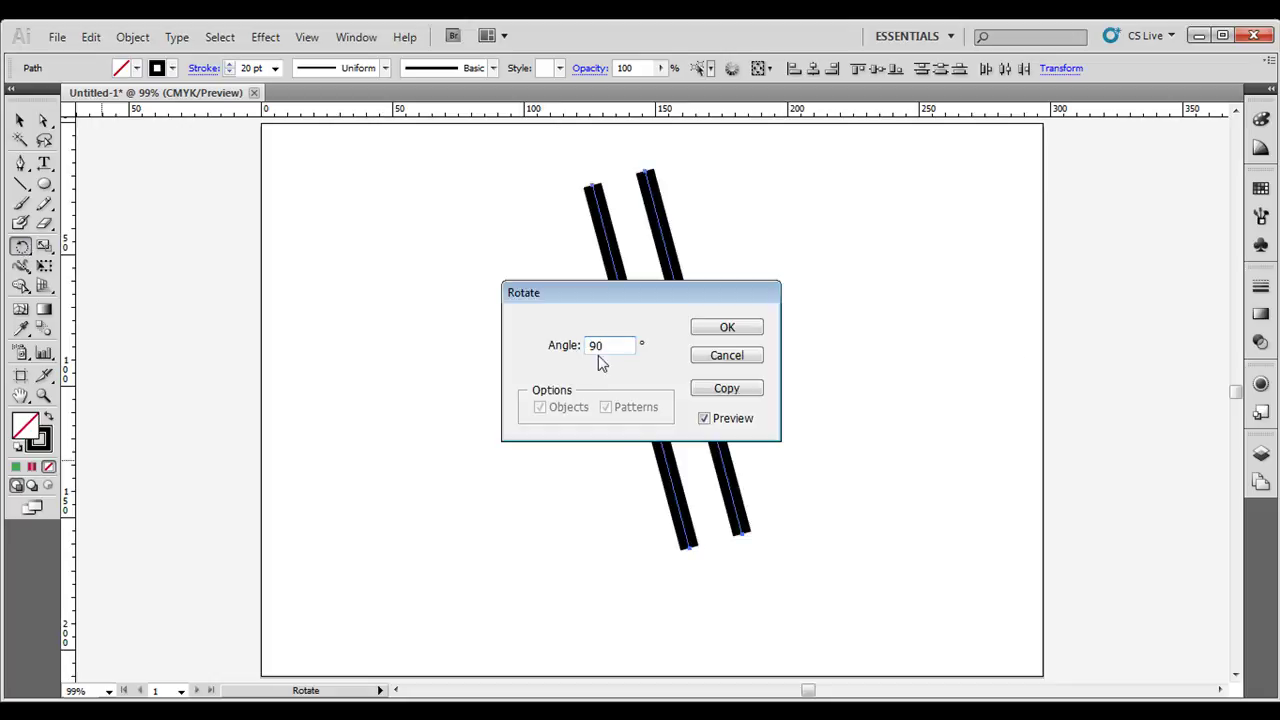
left_click(746, 390)
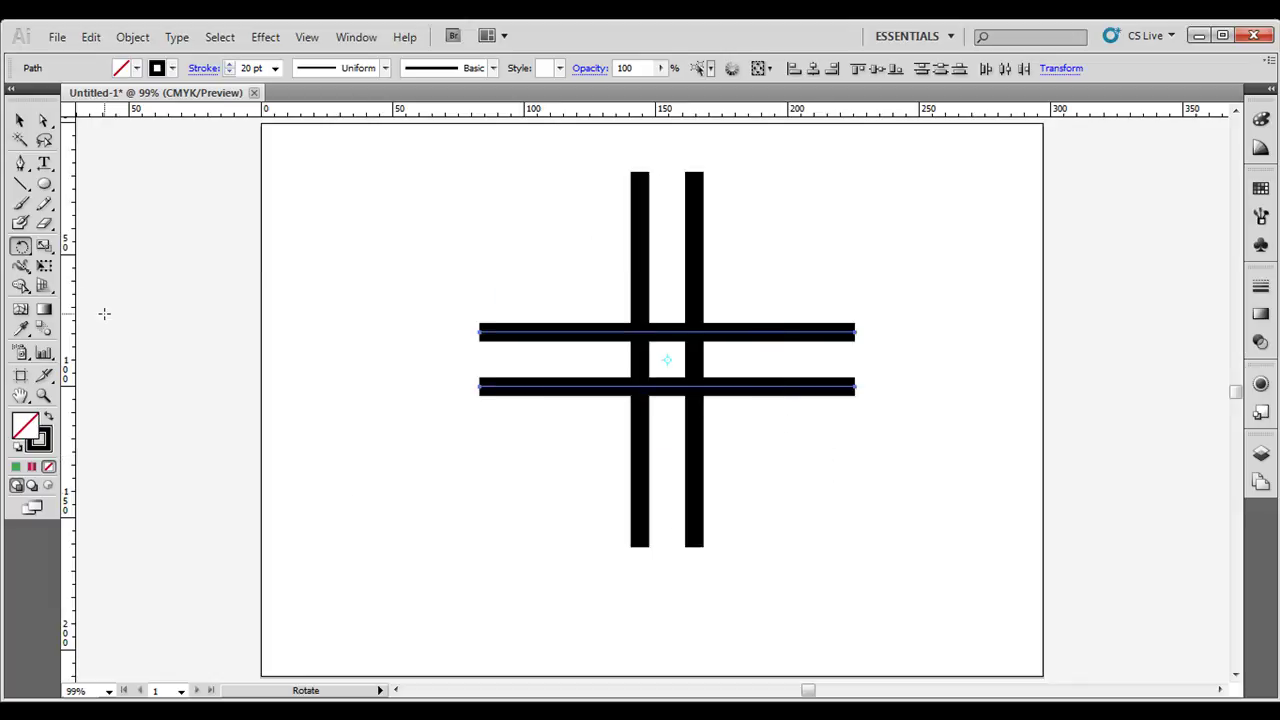
left_click(44, 184)
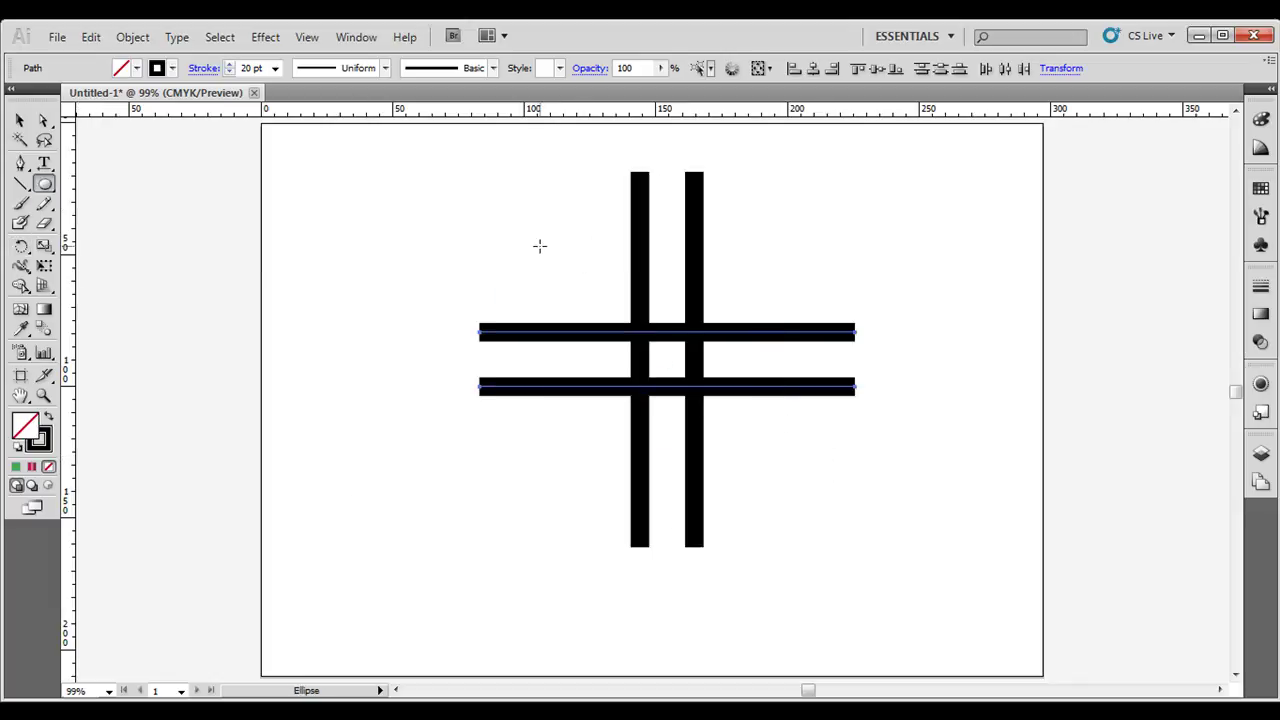
Group the four crossing bars together
left_click_drag(527, 228, 818, 540)
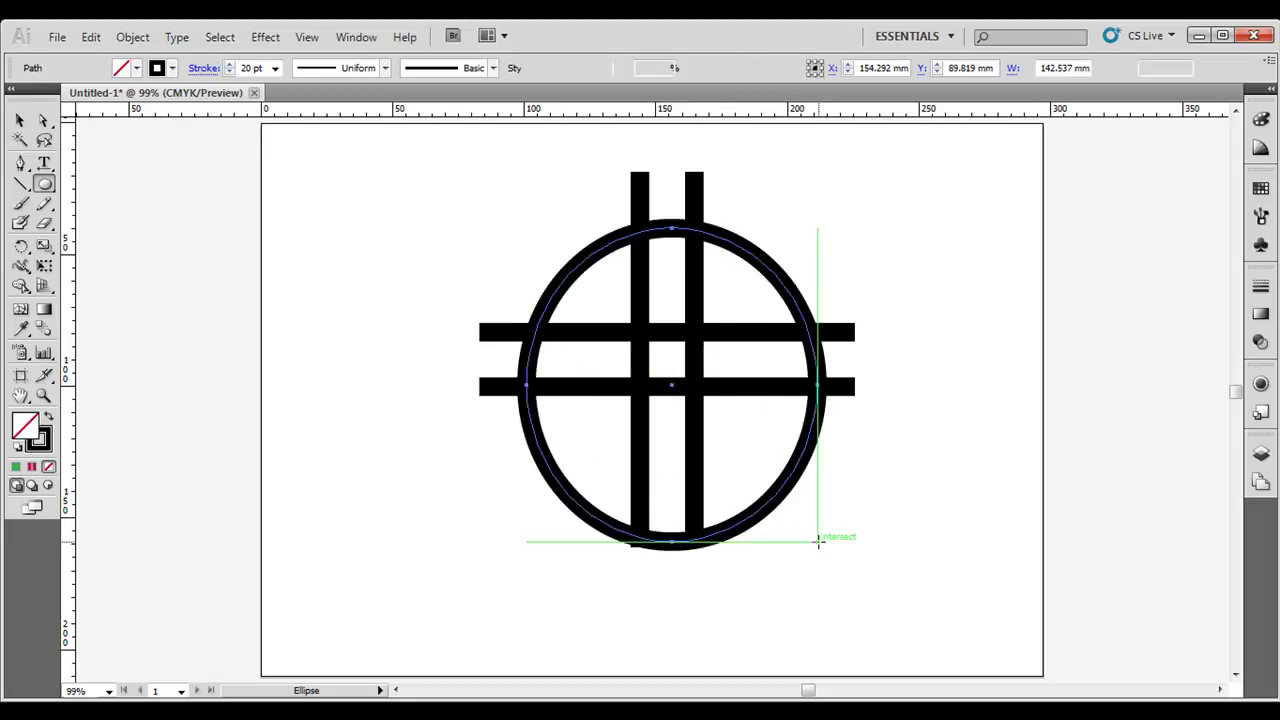
key("ctrl+z")
left_click(19, 120)
left_click_drag(429, 183, 800, 410)
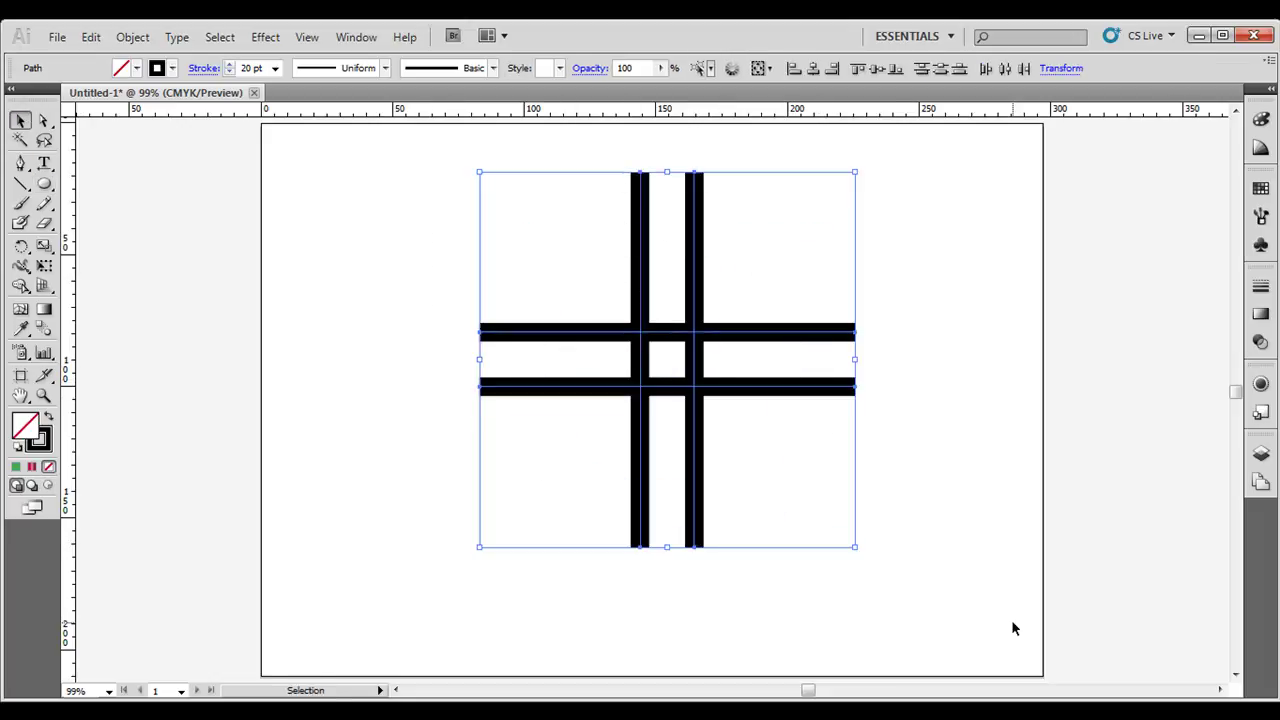
key("ctrl+g")
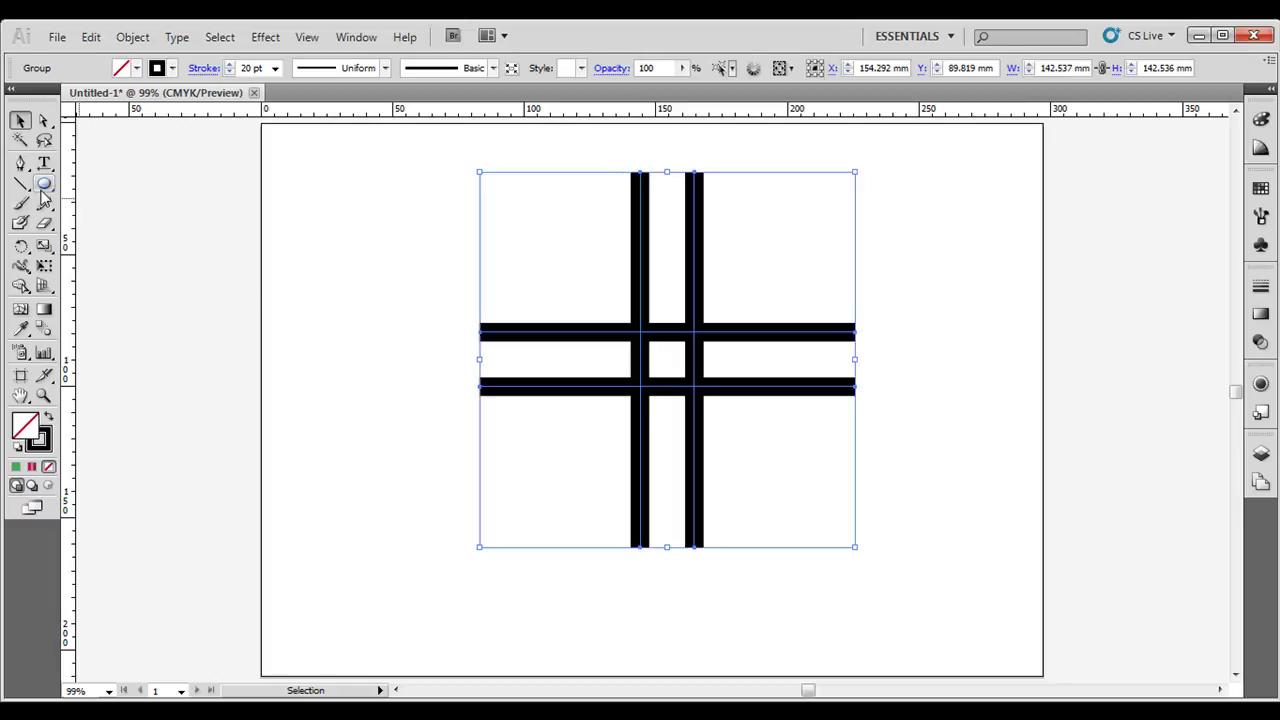
Draw a circle over the bars and enlarge it proportionally to about 115 mm across
left_click_drag(42, 188, 82, 224)
mouse_move(588, 266)
left_mouse_down()
mouse_move(848, 483)
mouse_move(802, 459)
left_mouse_up()
left_click(19, 120)
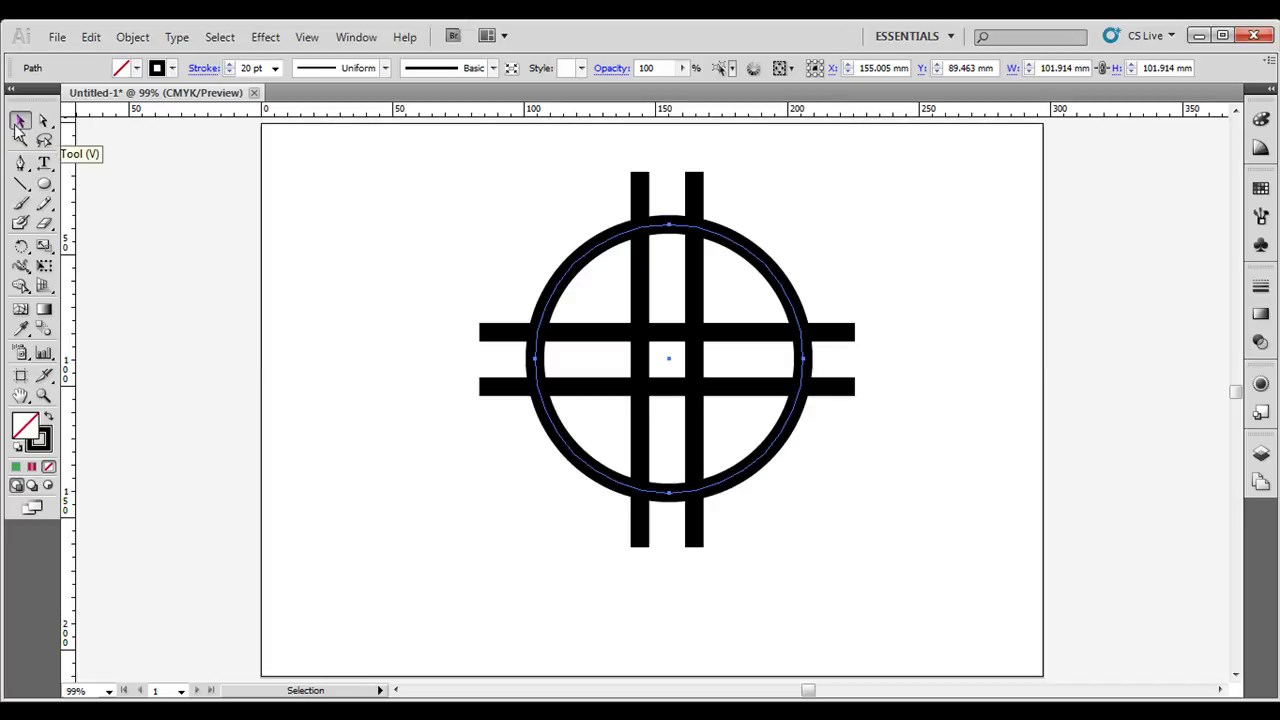
key("shift")
left_click_drag(806, 226, 848, 214)
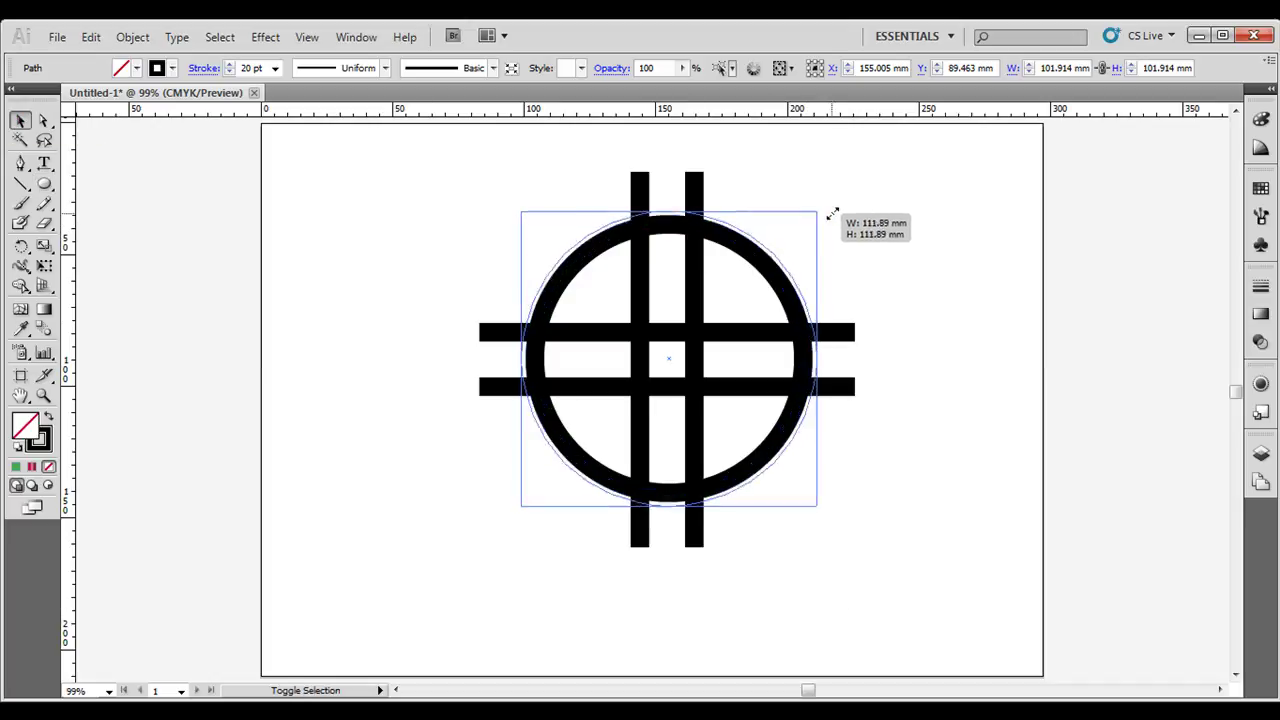
left_click(905, 310)
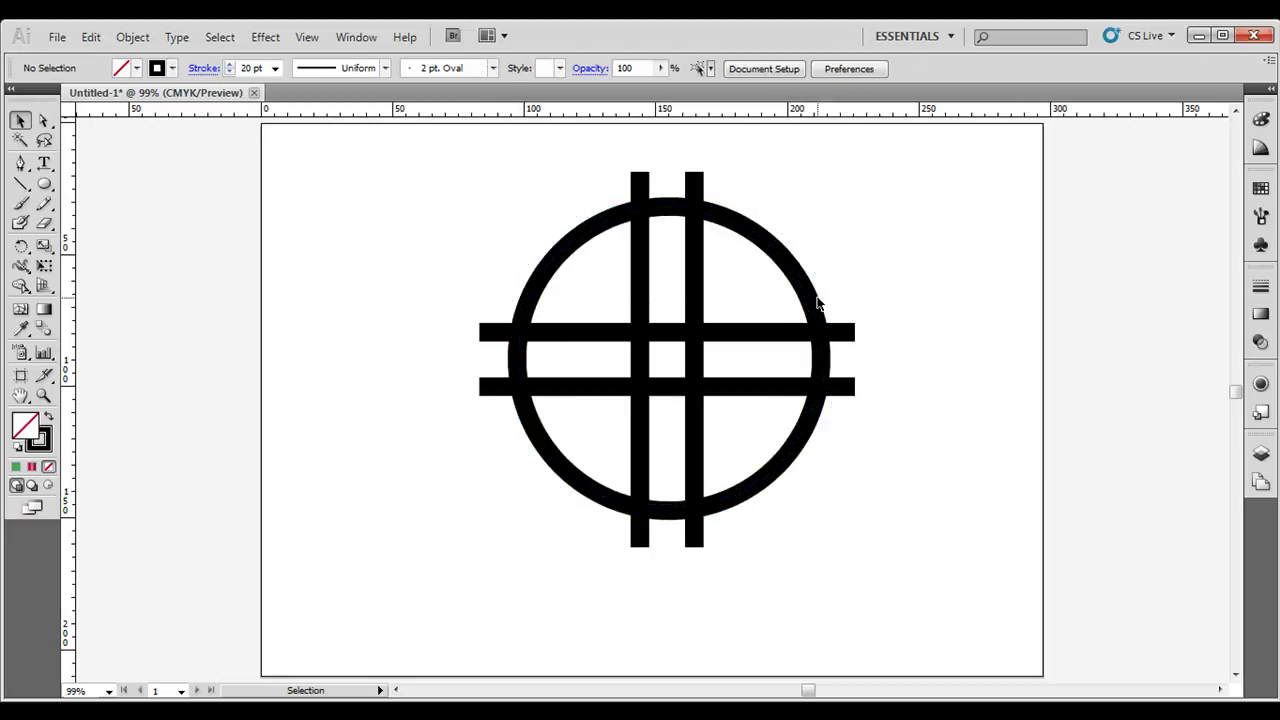
Align the circle and bar group on their horizontal and vertical centres
left_click_drag(818, 303, 773, 303)
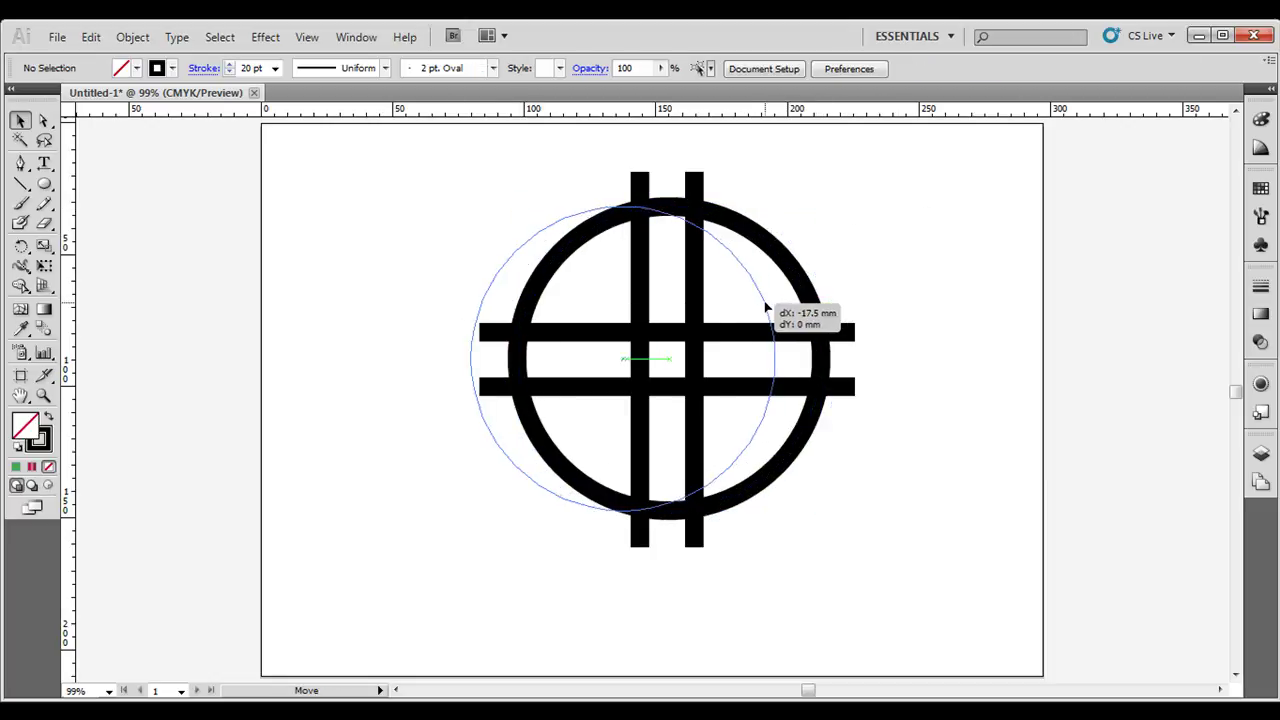
left_click(909, 597)
left_click_drag(331, 180, 1000, 547)
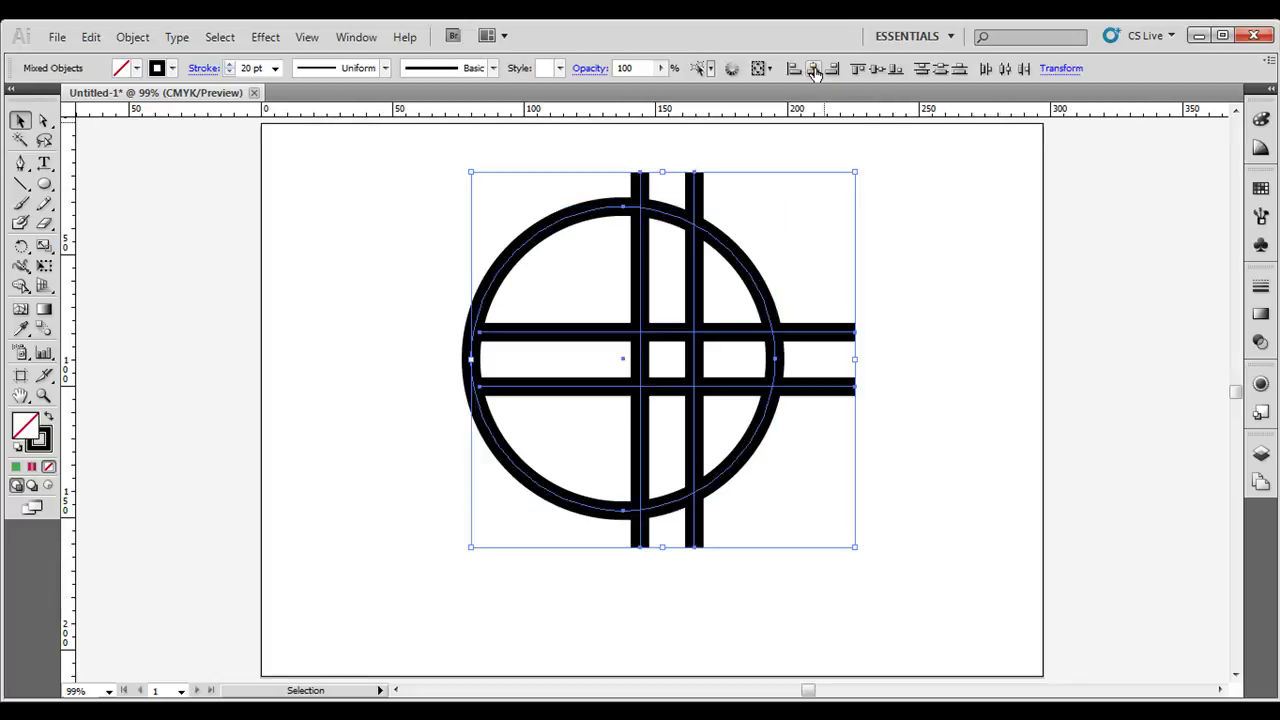
left_click(875, 70)
left_click(875, 70)
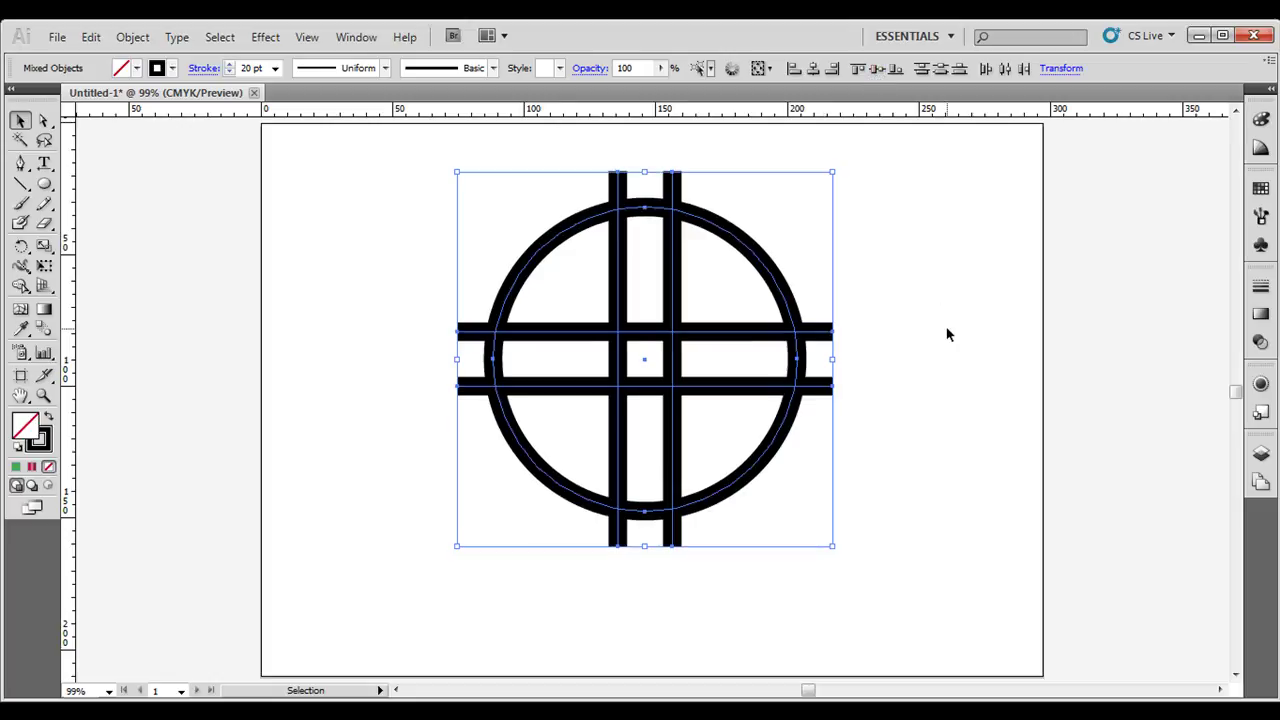
Reselect all the ring and bar shapes together
left_click(890, 347)
left_click(676, 190)
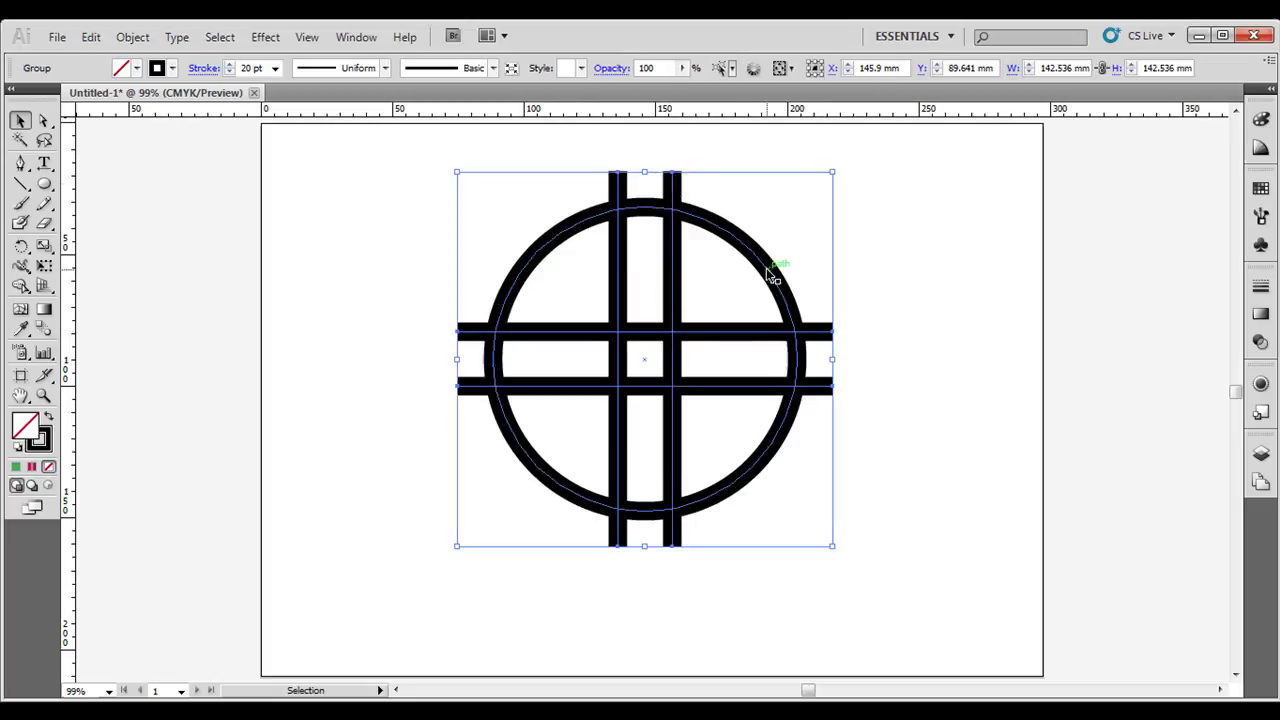
left_click(984, 497)
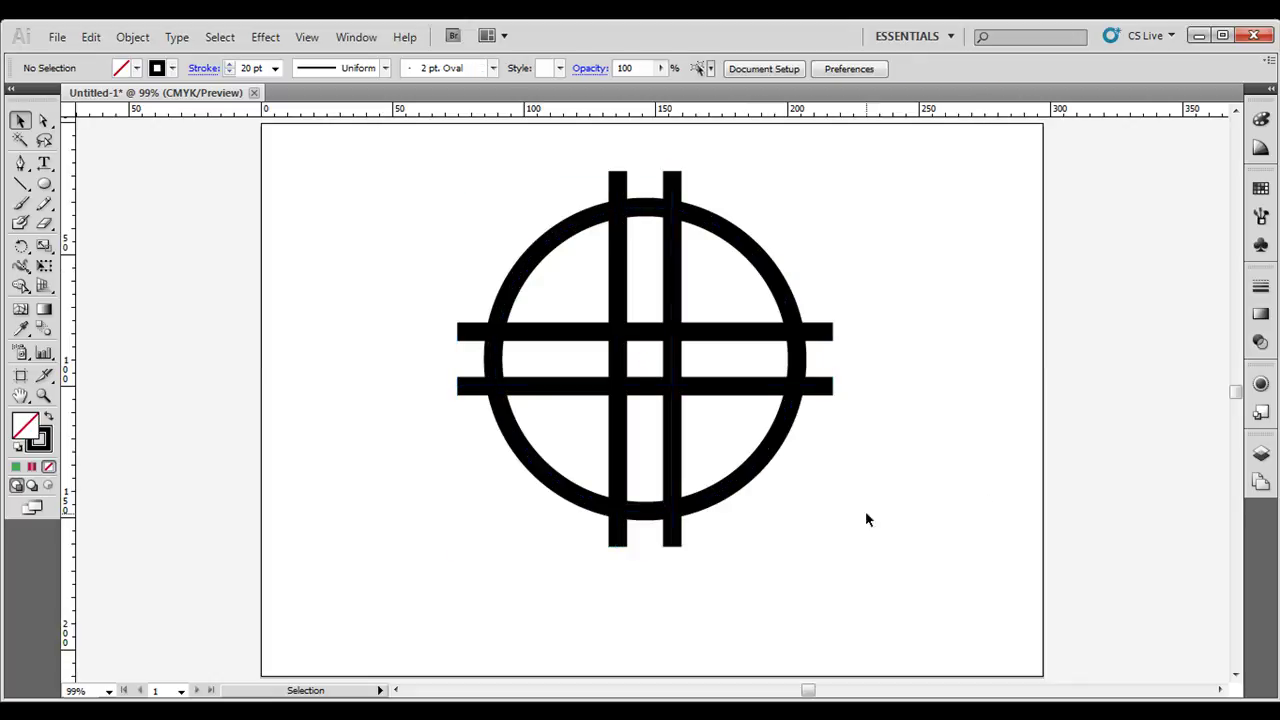
left_click_drag(434, 198, 937, 516)
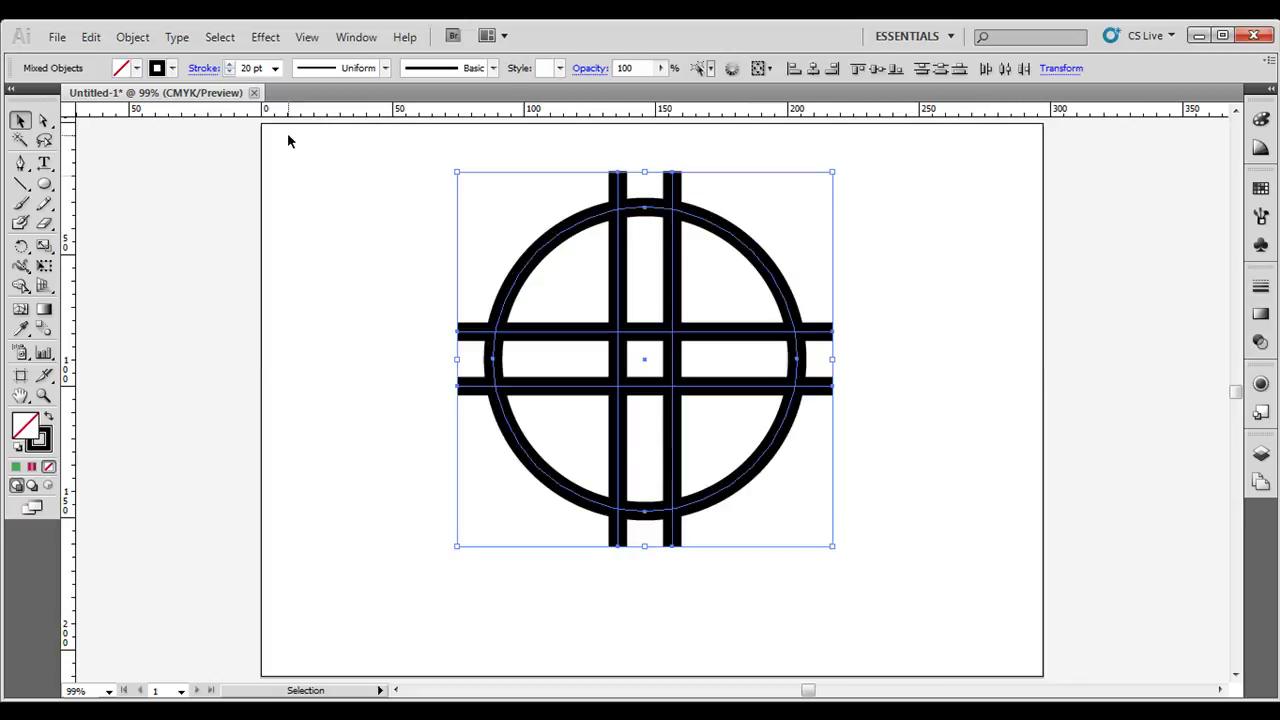
left_click(127, 41)
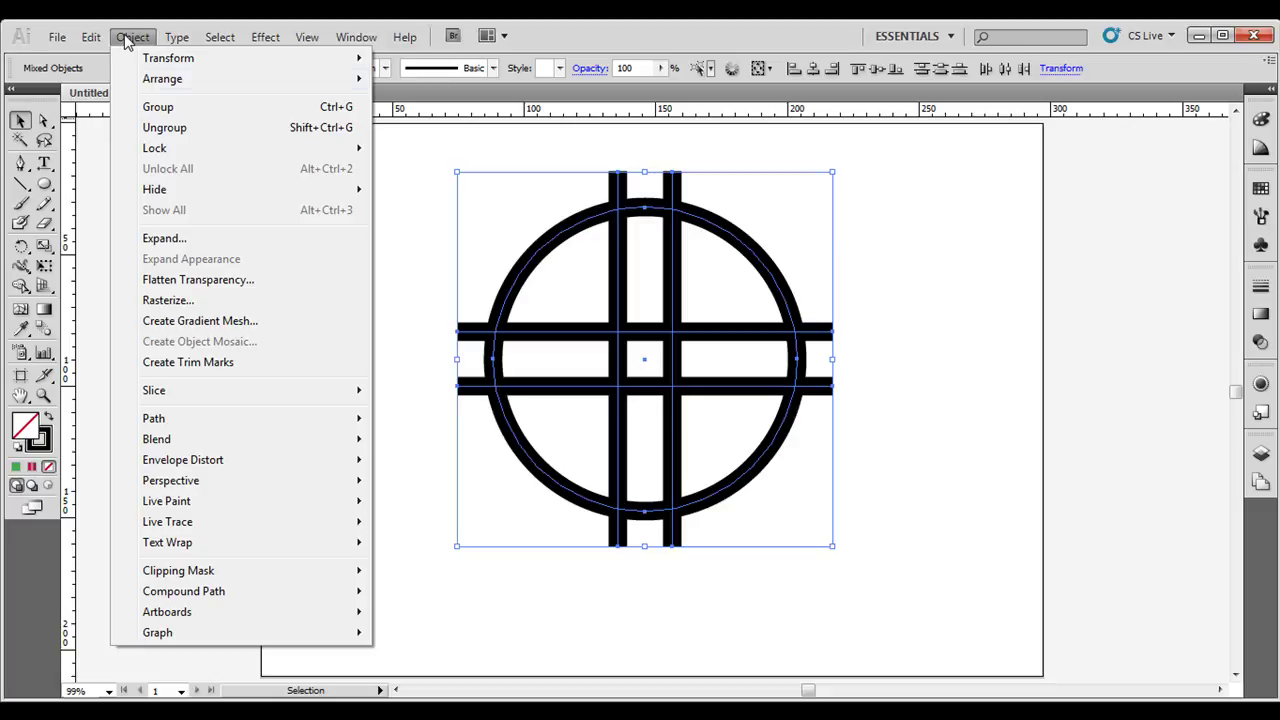
mouse_move(153, 418)
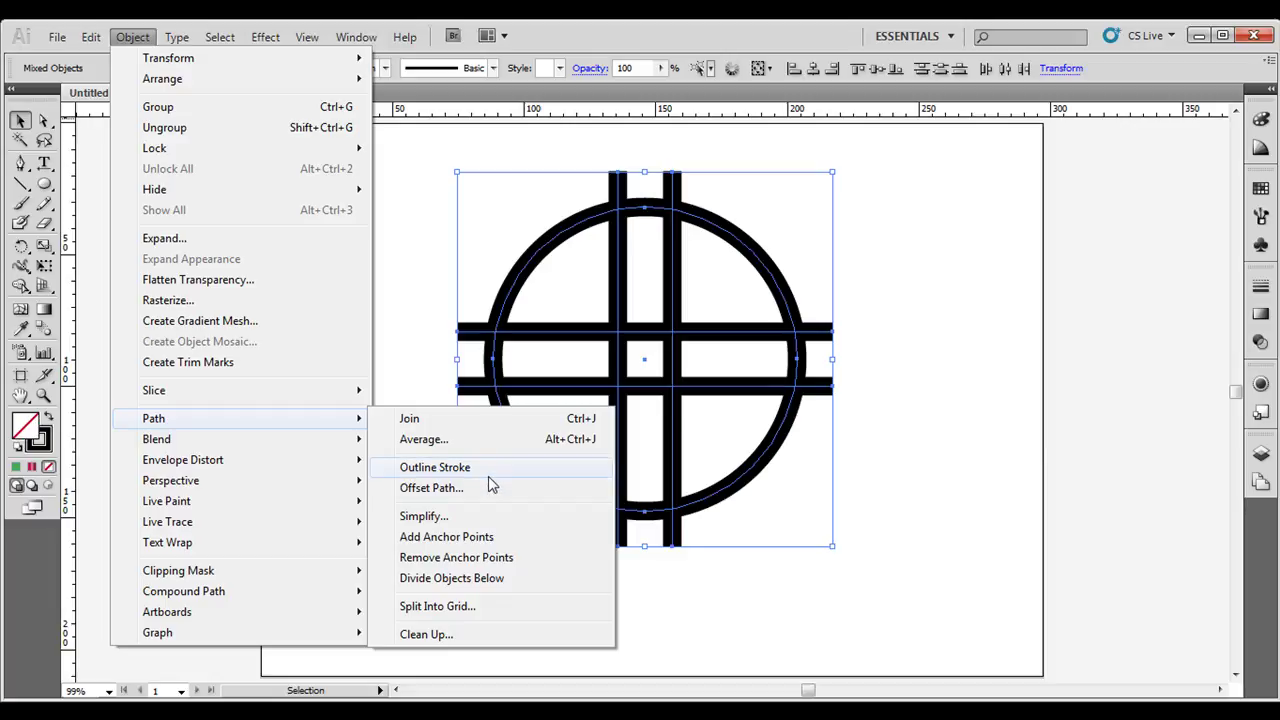
Apply Outline Stroke to the ring and bars, making them filled shapes
left_click(489, 476)
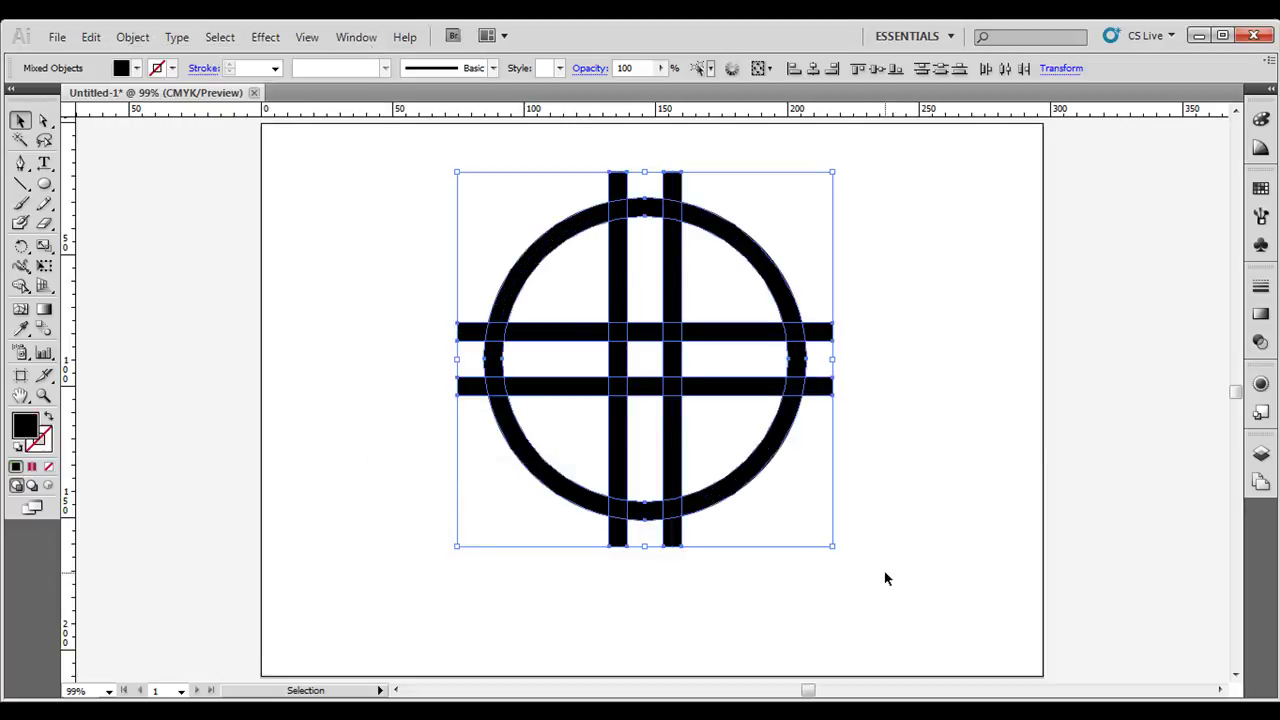
Delete the eight bar stubs poking outside the ring with the Shape Builder
left_click(22, 288)
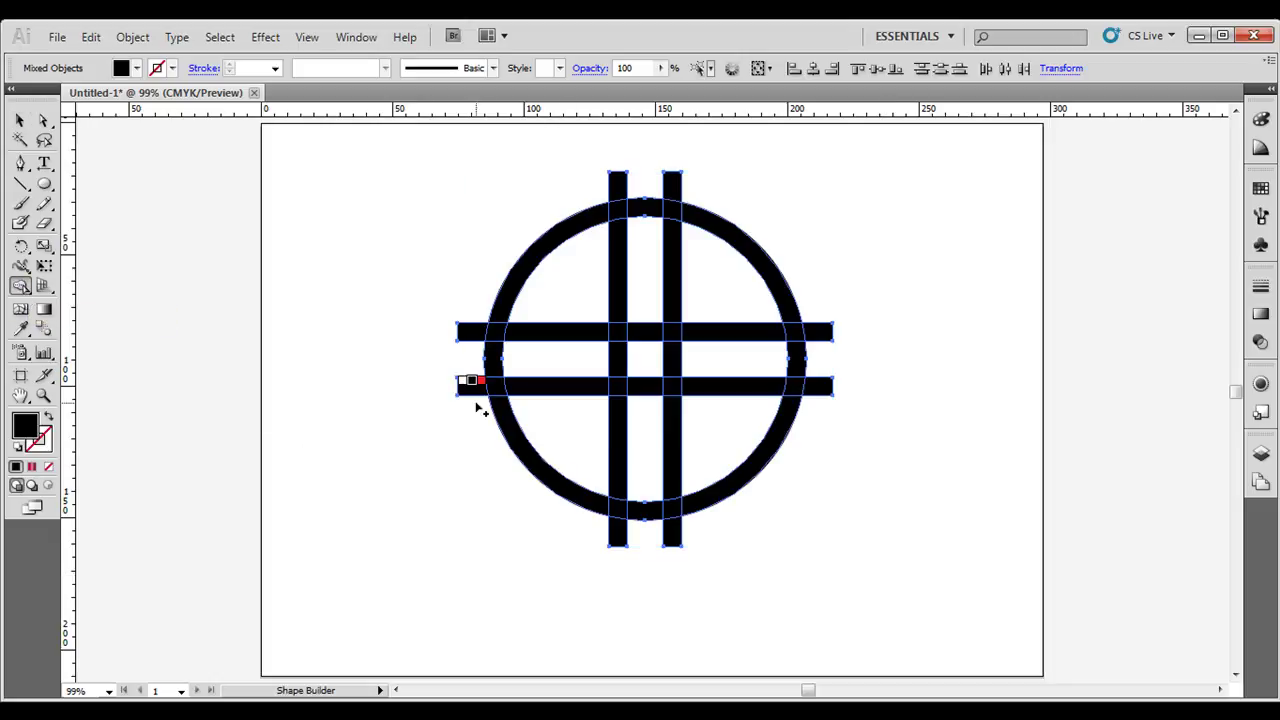
left_click(472, 388, "alt")
left_click(468, 333, "alt")
left_click(618, 186, "alt")
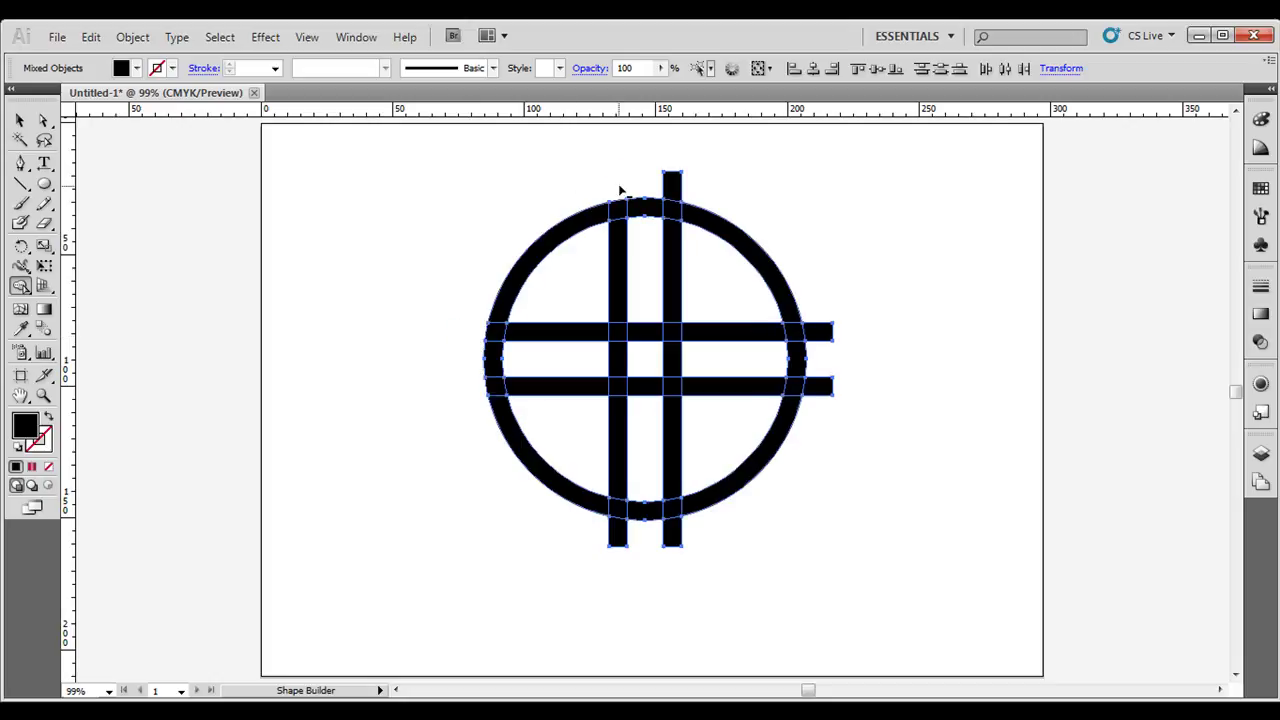
left_click(672, 184, "alt")
left_click_drag(690, 196, 824, 334)
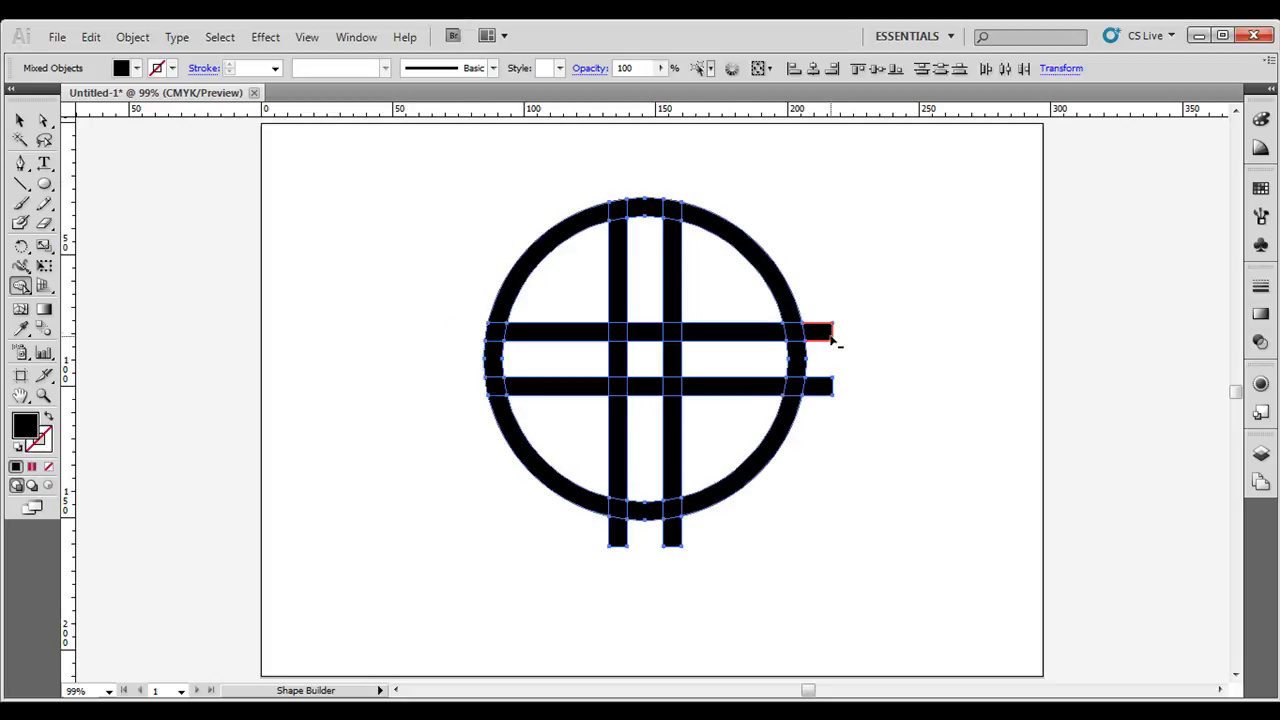
left_click_drag(820, 388, 700, 520)
left_click(676, 532, "alt")
left_click(618, 532, "alt")
Delete the four ring pieces between each pair of parallel bars
left_click(648, 516, "alt")
left_click(797, 362, "alt")
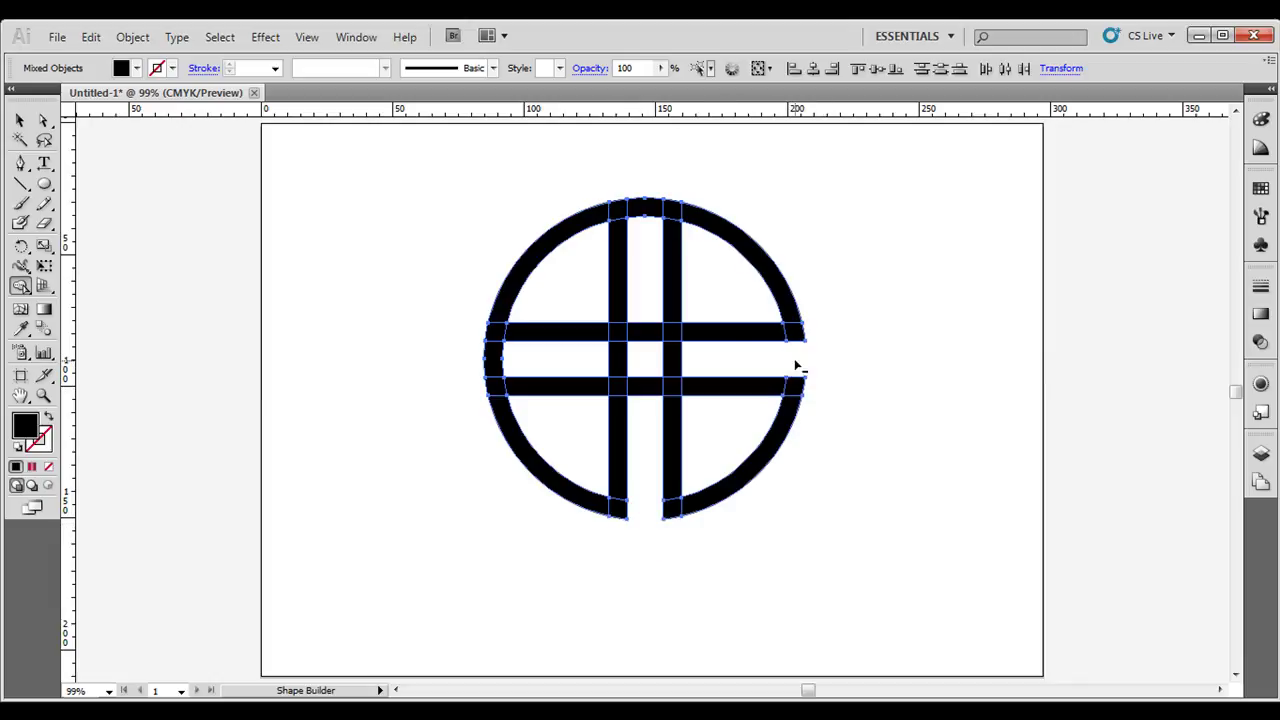
left_click(645, 209, "alt")
left_click(493, 358, "alt")
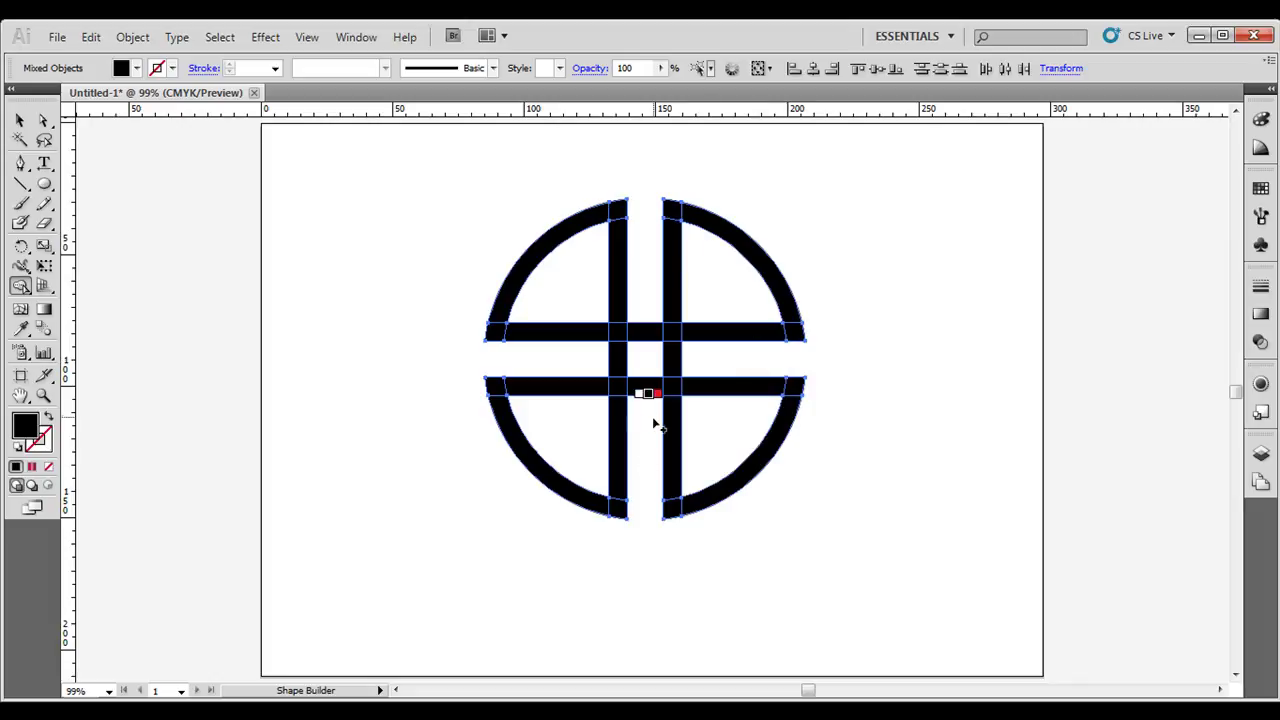
left_click(44, 184)
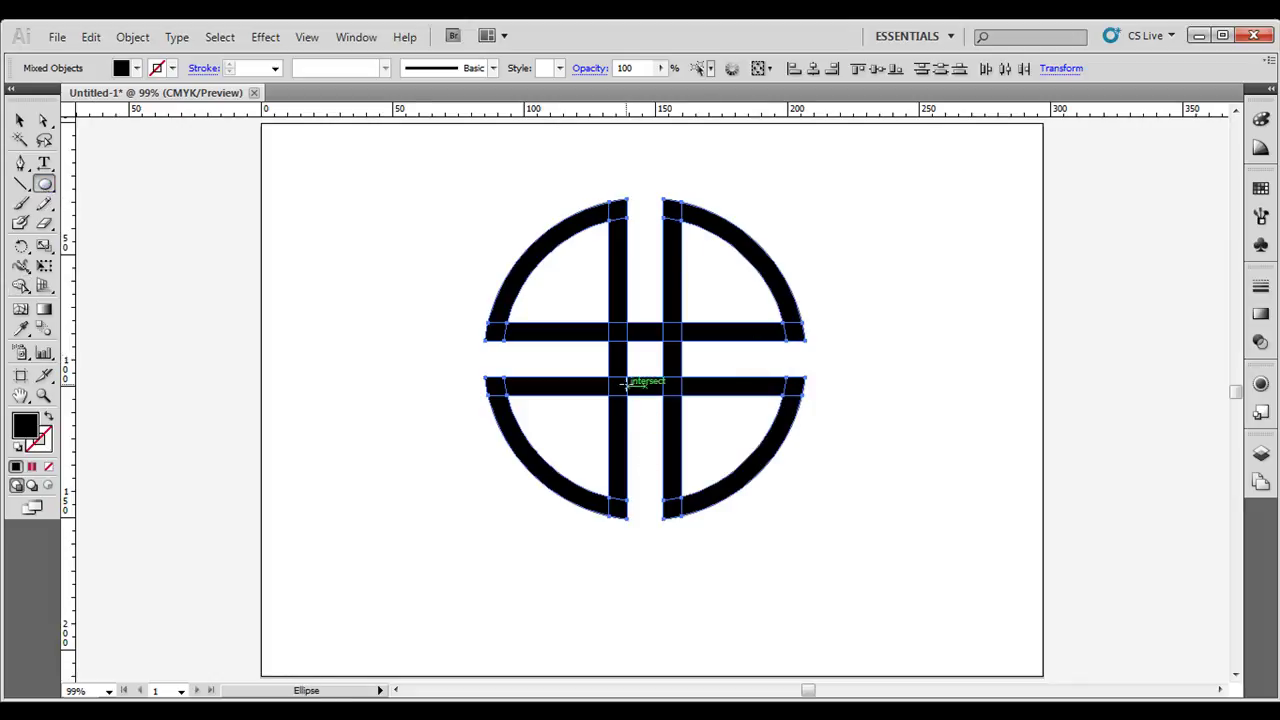
Draw a circle over the crossing, centre-align it with the emblem, and give it a 20 pt stroke
mouse_move(565, 283)
left_mouse_down()
mouse_move(815, 466)
mouse_move(727, 424)
mouse_move(737, 429)
left_mouse_up()
left_click(19, 119)
mouse_move(387, 205)
left_mouse_down()
mouse_move(980, 449)
mouse_move(972, 497)
left_mouse_up()
left_click(812, 68)
left_click(876, 70)
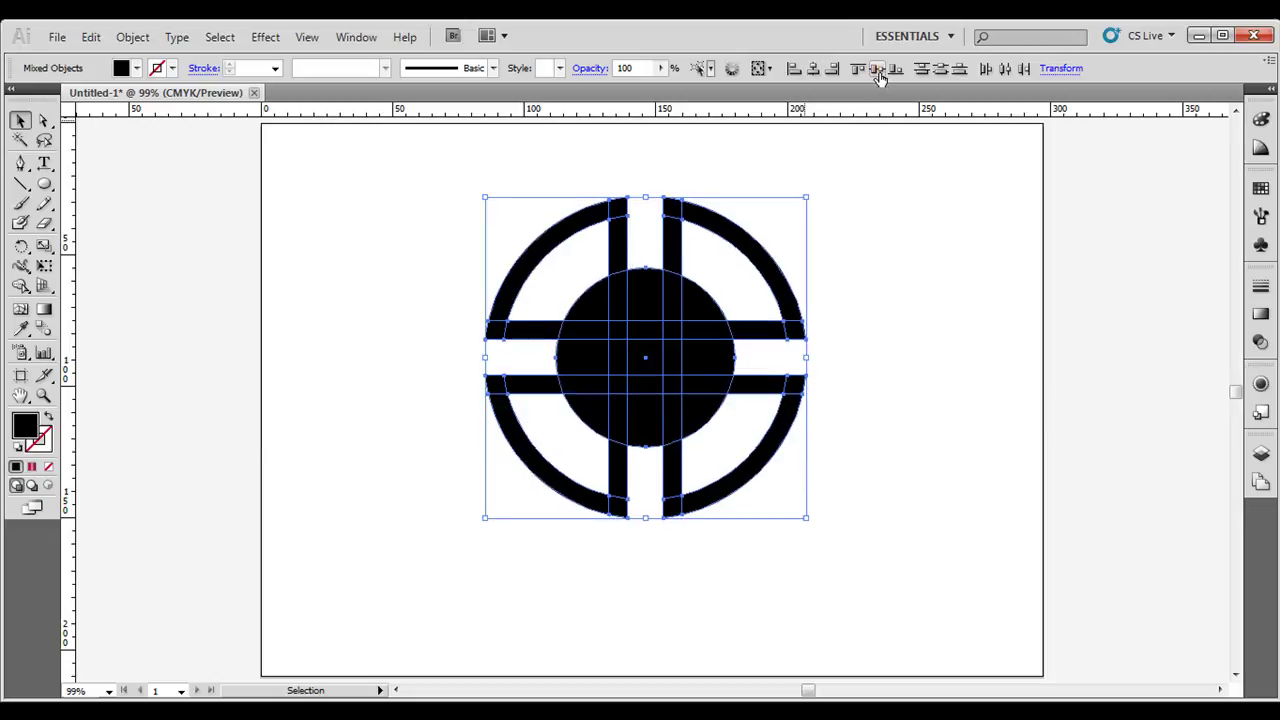
left_click(929, 323)
left_click(681, 427)
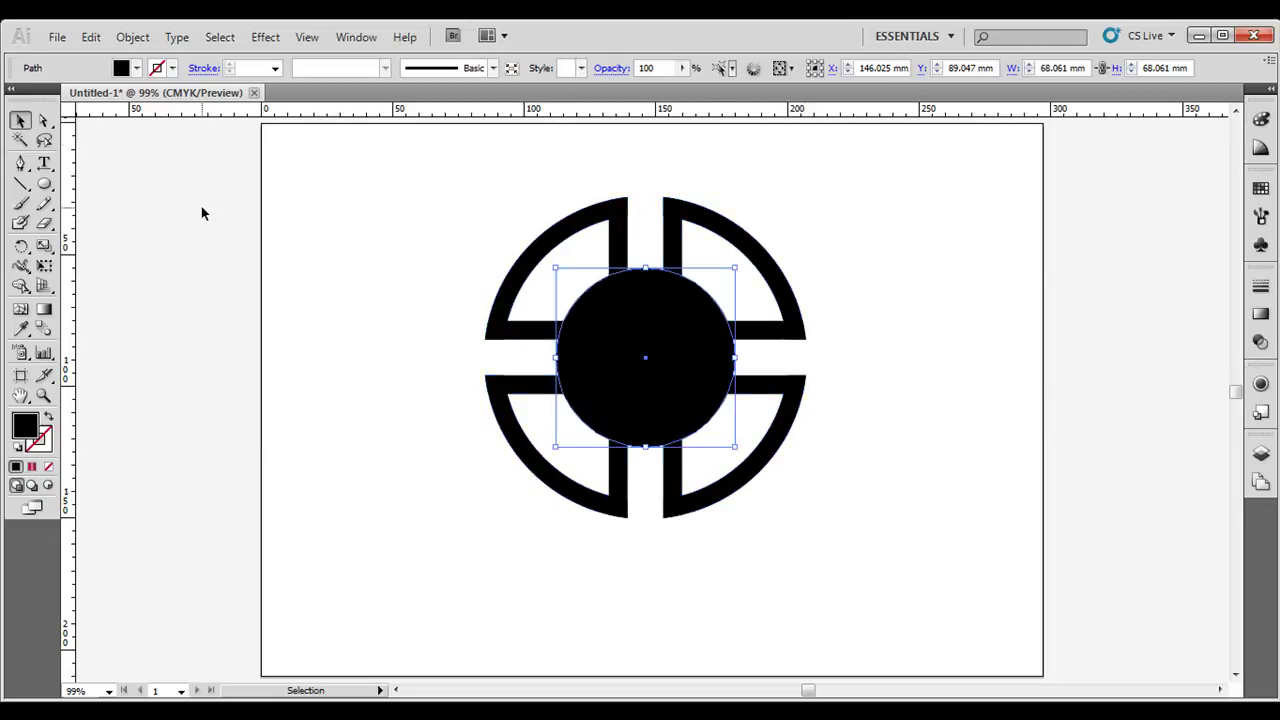
left_click(276, 70)
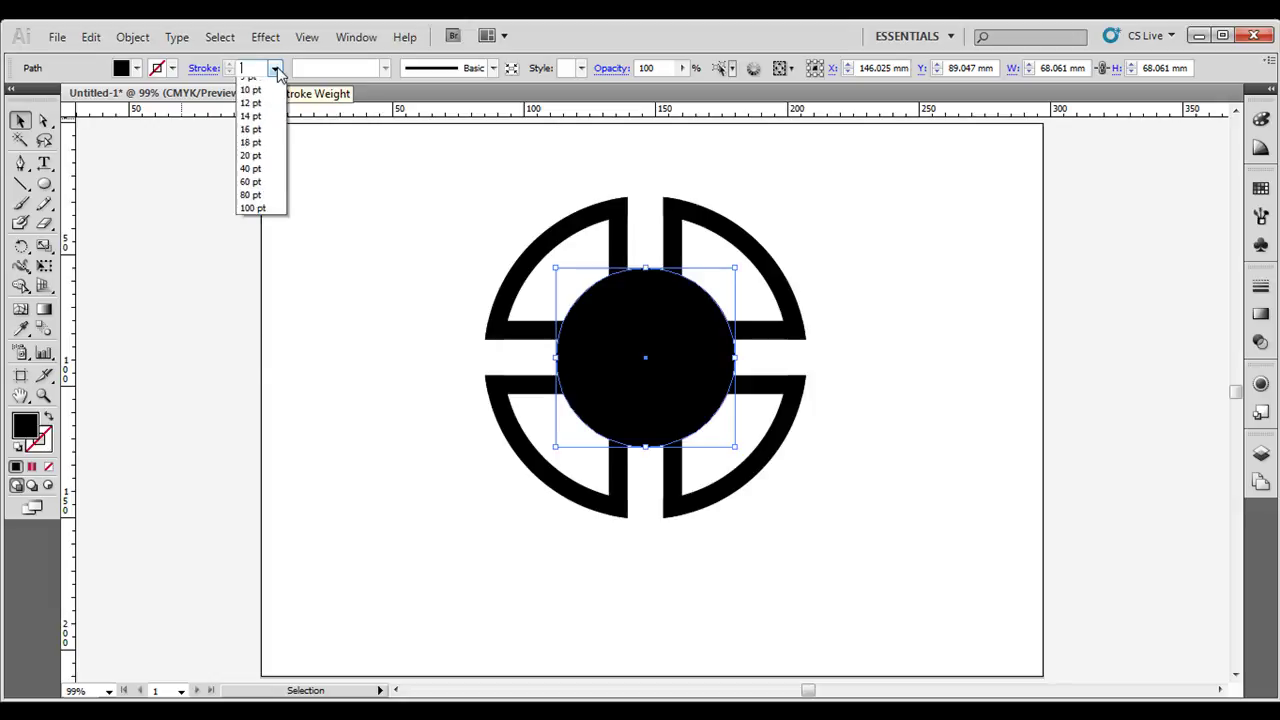
left_click(282, 323)
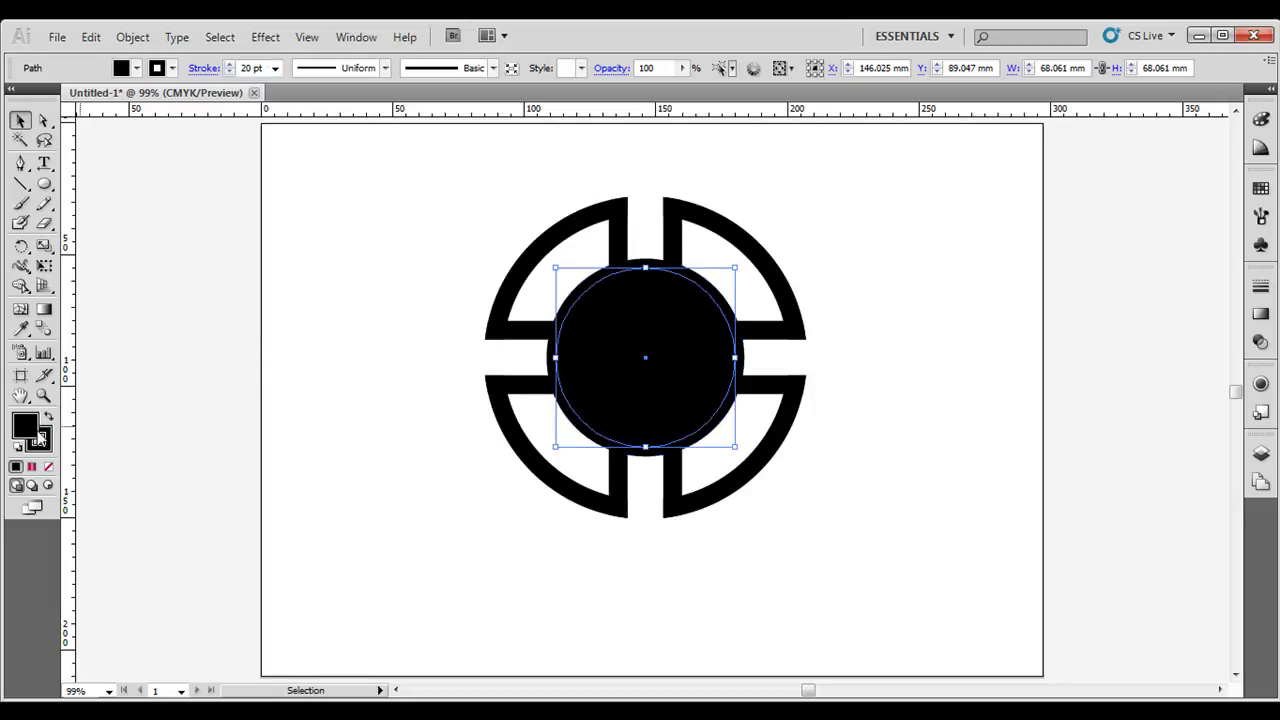
Set the centre circle's fill to None, outline its stroke into a ring, and select all artwork
left_click(48, 467)
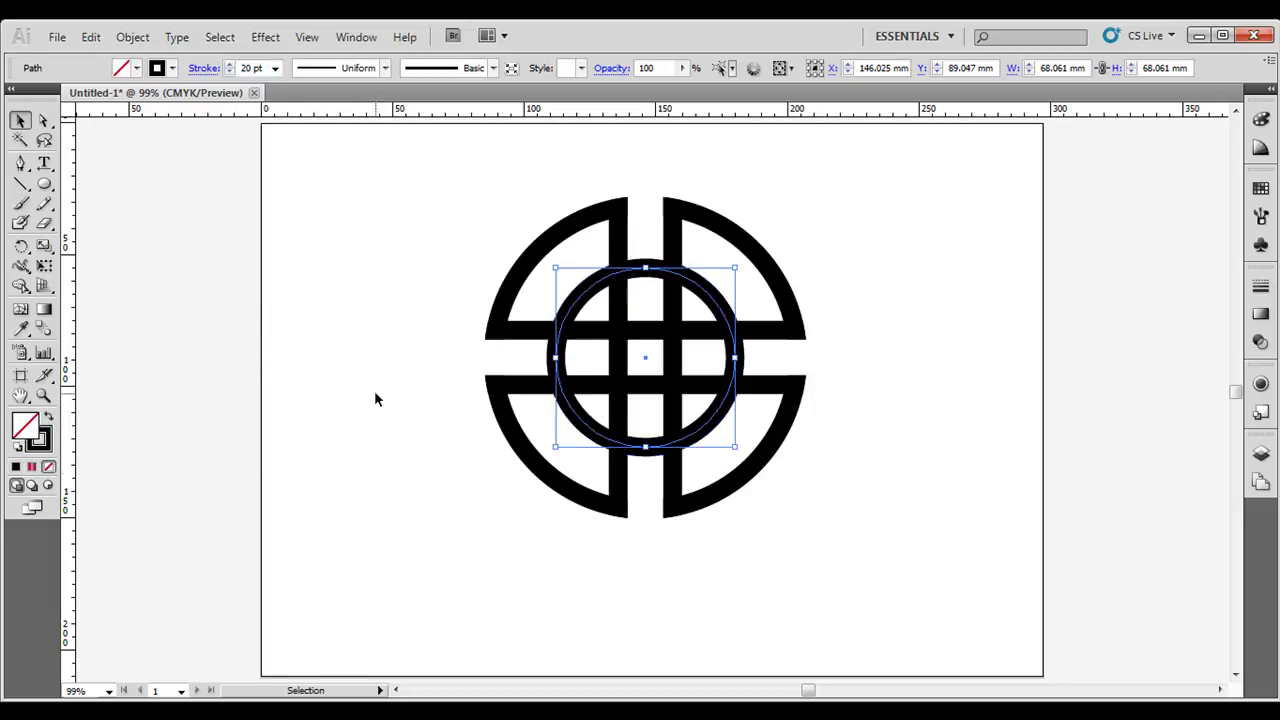
left_click(121, 42)
mouse_move(200, 418)
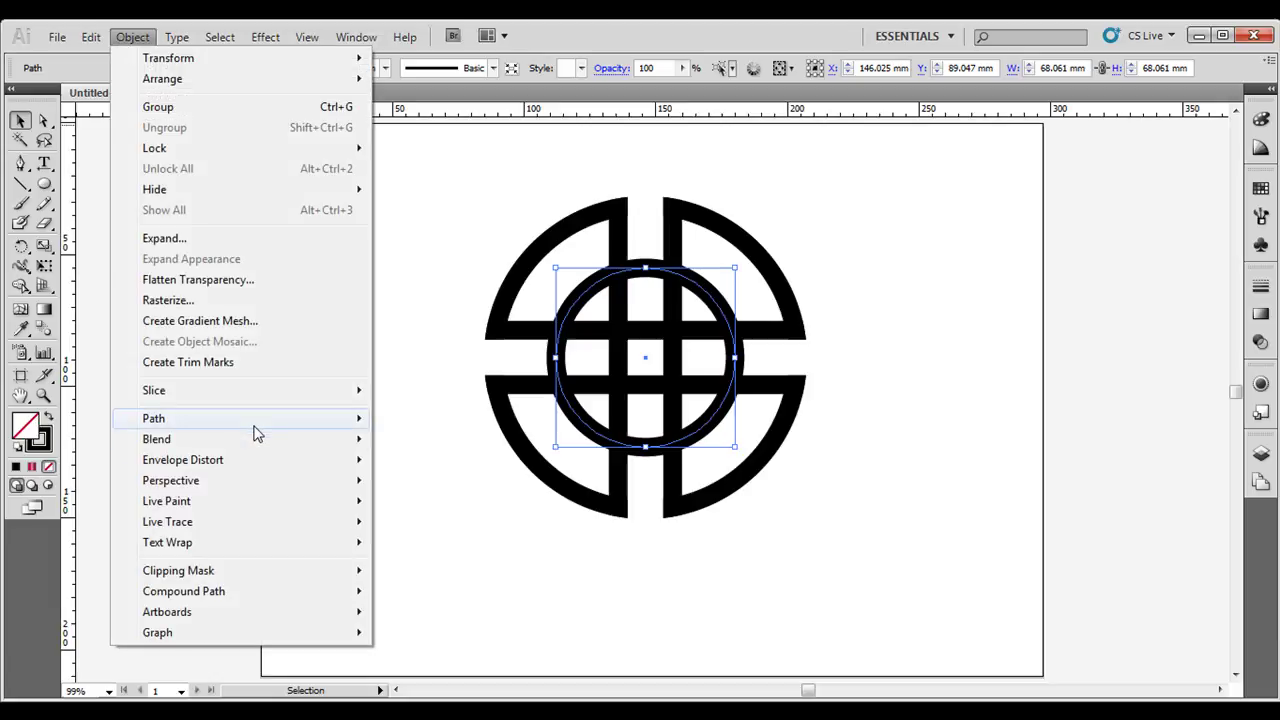
left_click(435, 467)
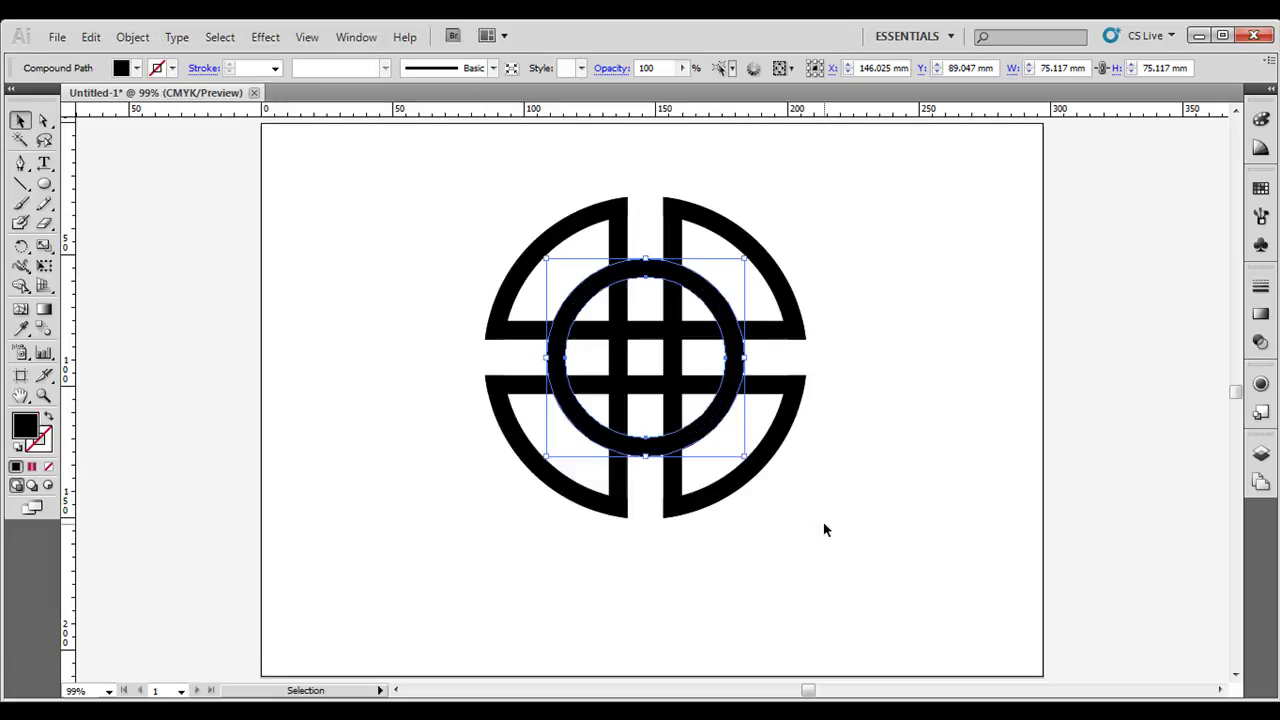
left_click(821, 538)
mouse_move(412, 210)
left_mouse_down()
mouse_move(814, 471)
mouse_move(866, 528)
left_mouse_up()
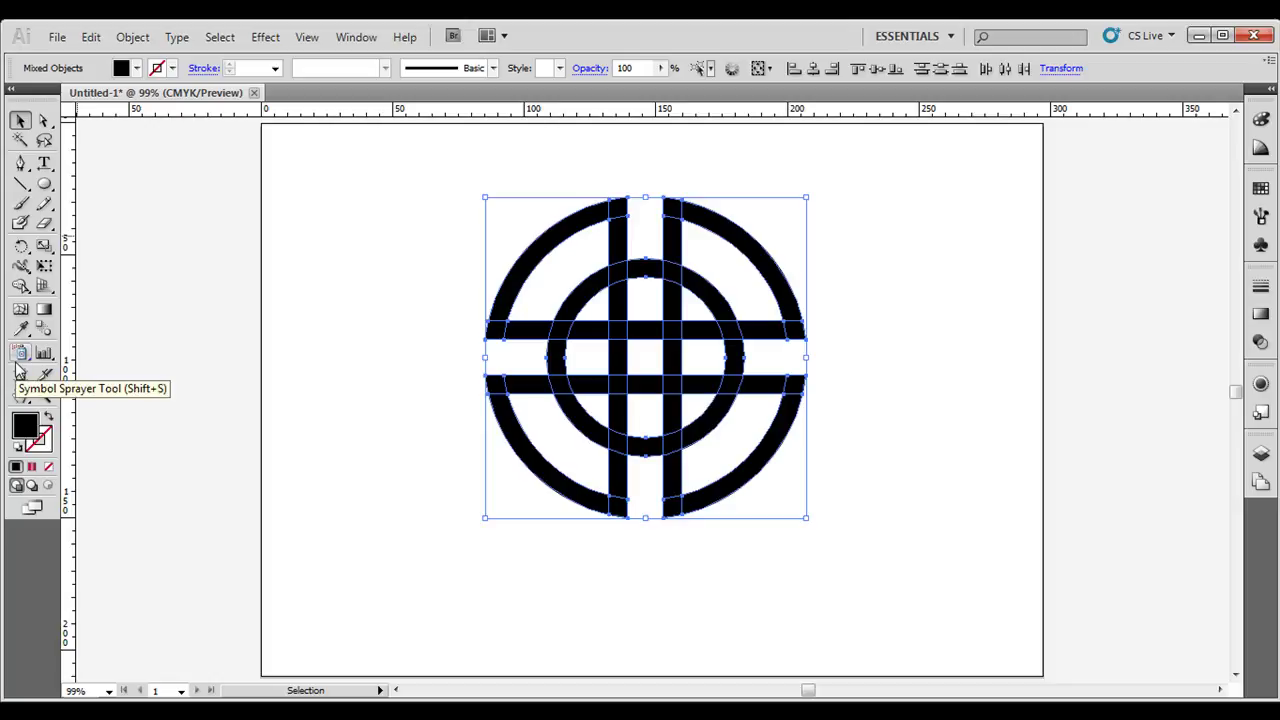
Erase the left and right bar pieces inside the inner ring, then reselect everything for Shape Builder
left_click(21, 286)
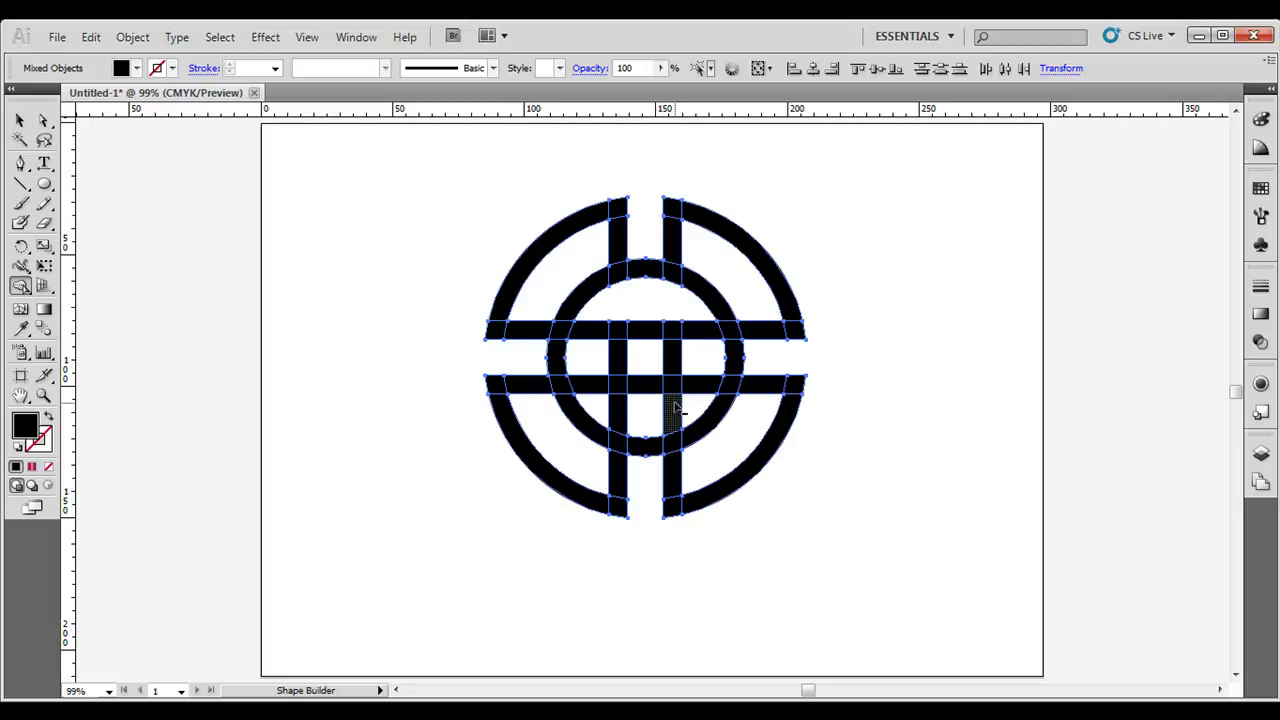
left_click_drag(622, 420, 590, 340, "alt")
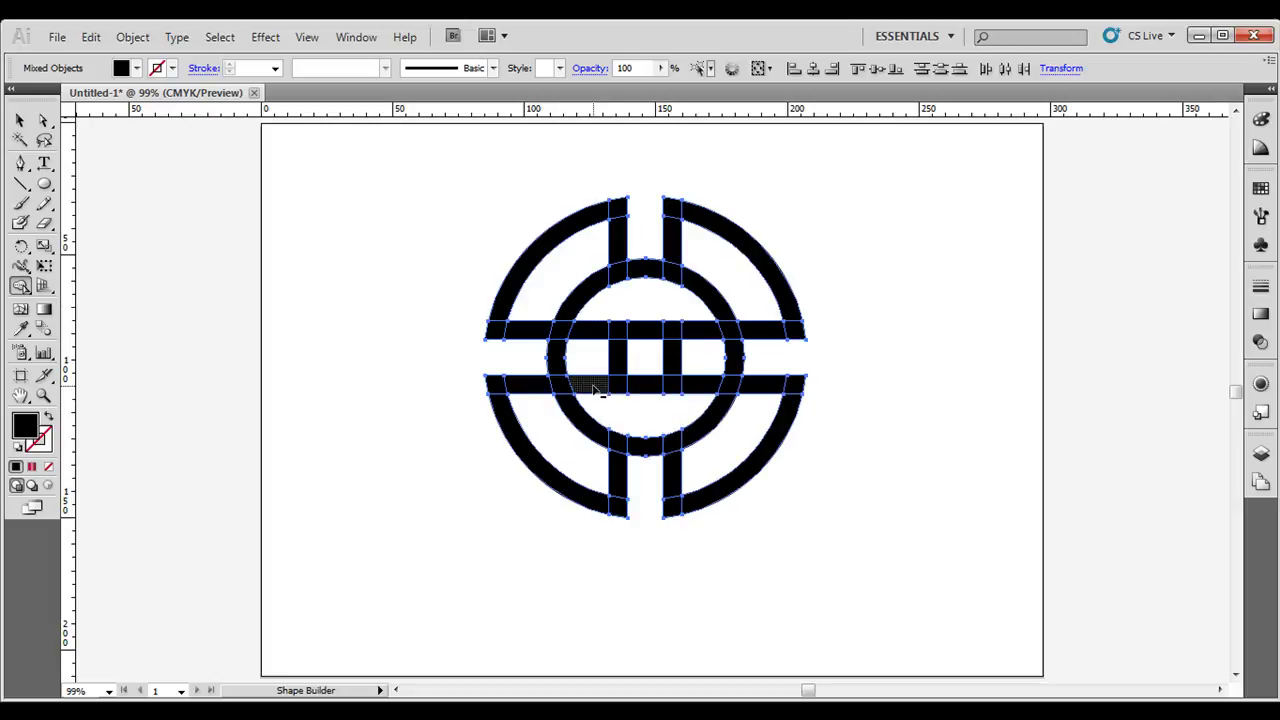
left_click_drag(705, 332, 705, 387, "alt")
left_click(20, 120)
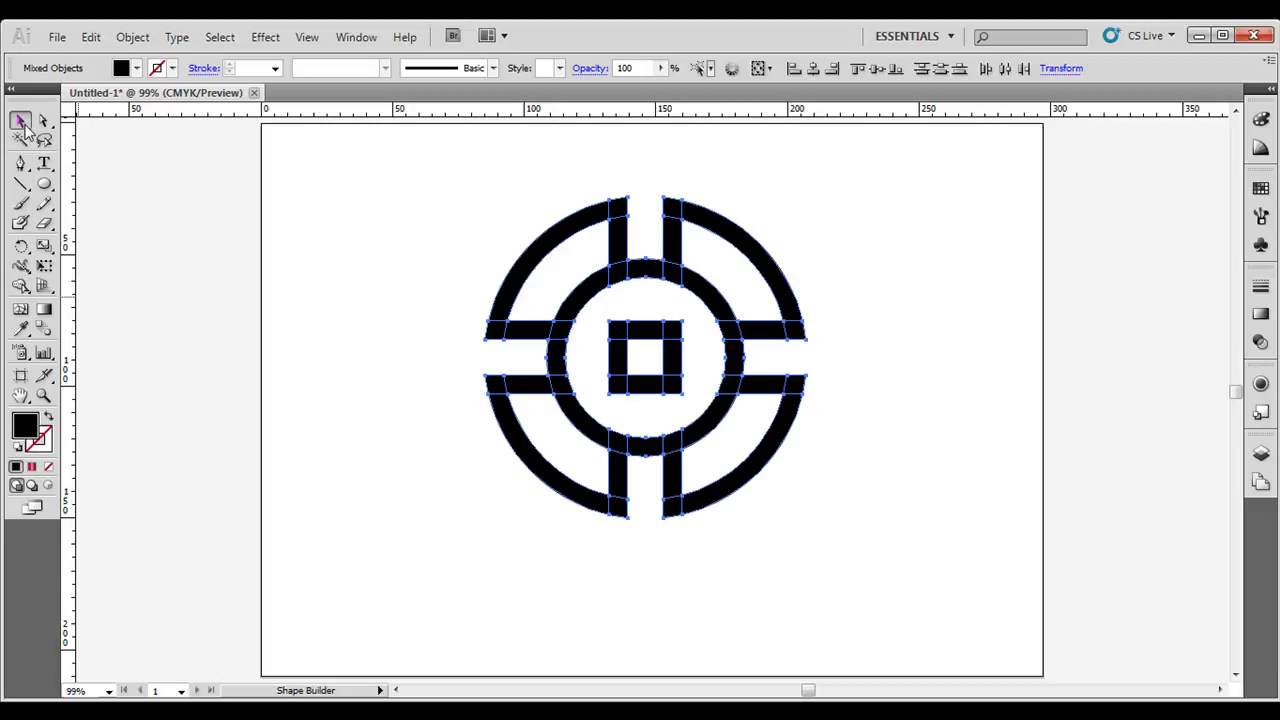
left_click(360, 223)
key("ctrl+a")
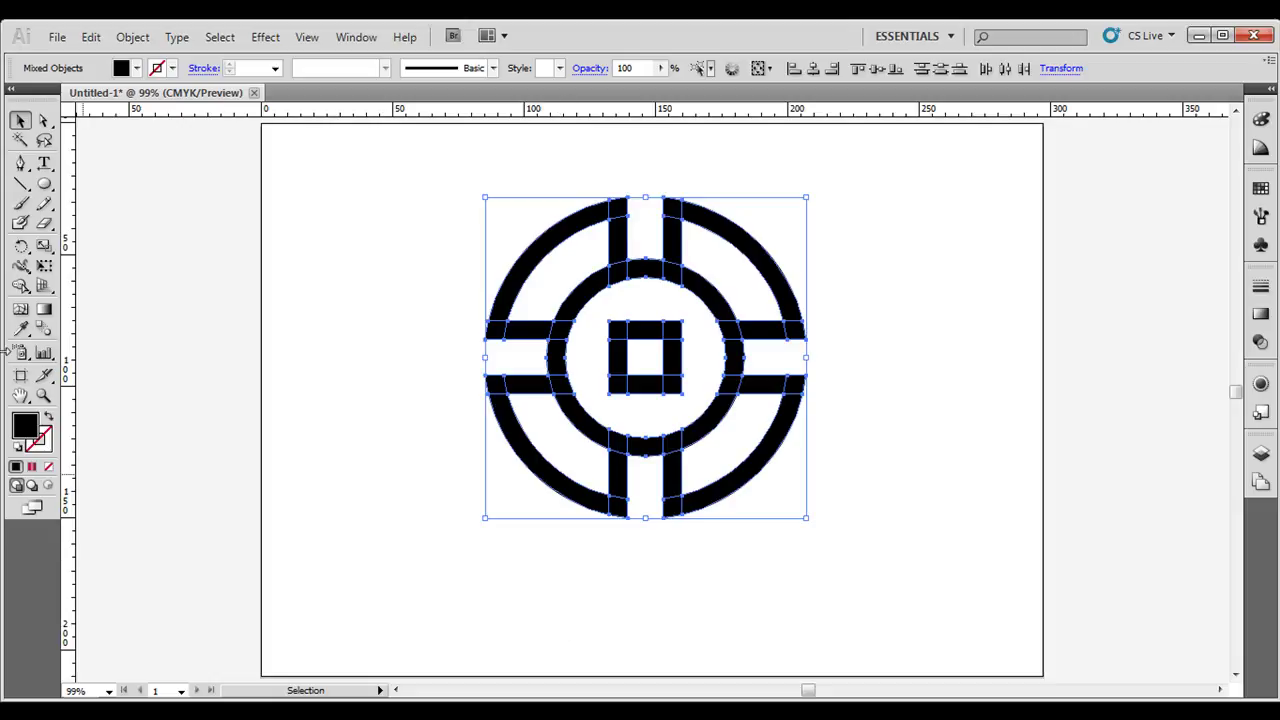
left_click(21, 286)
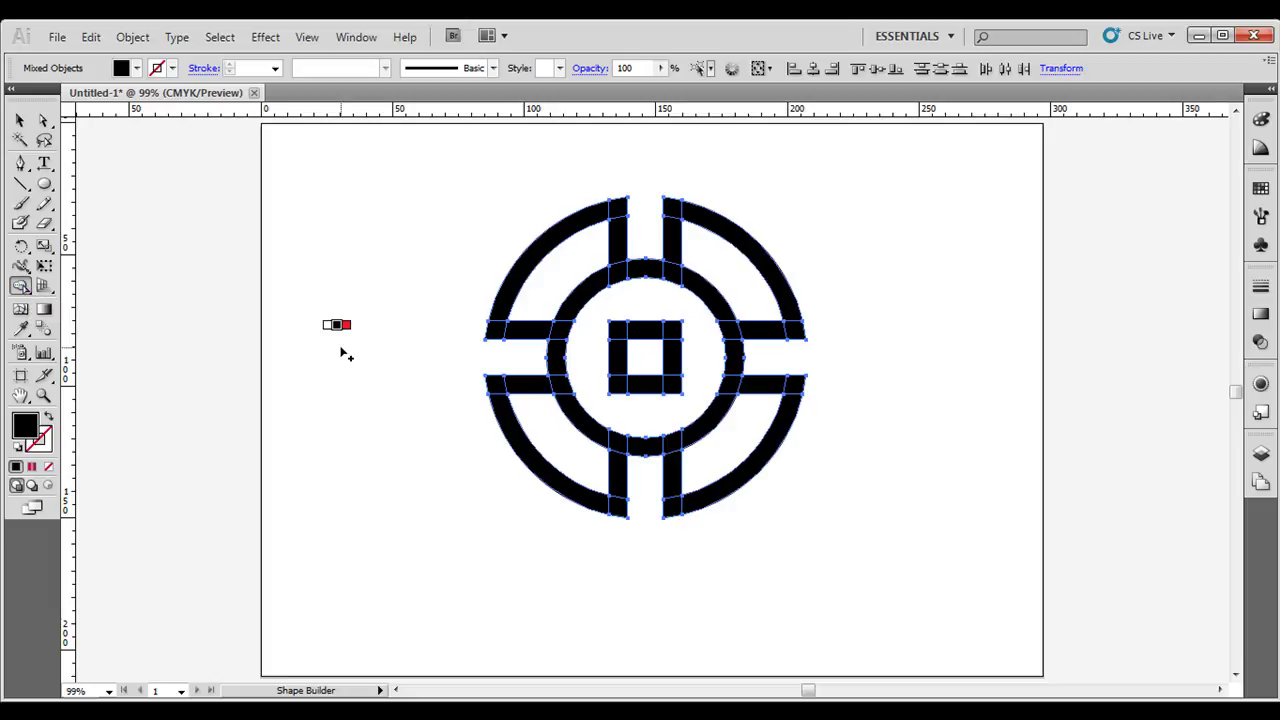
Merge the top-left pieces into a yellow arc and the top-right pieces into a cyan arc
key("Right")
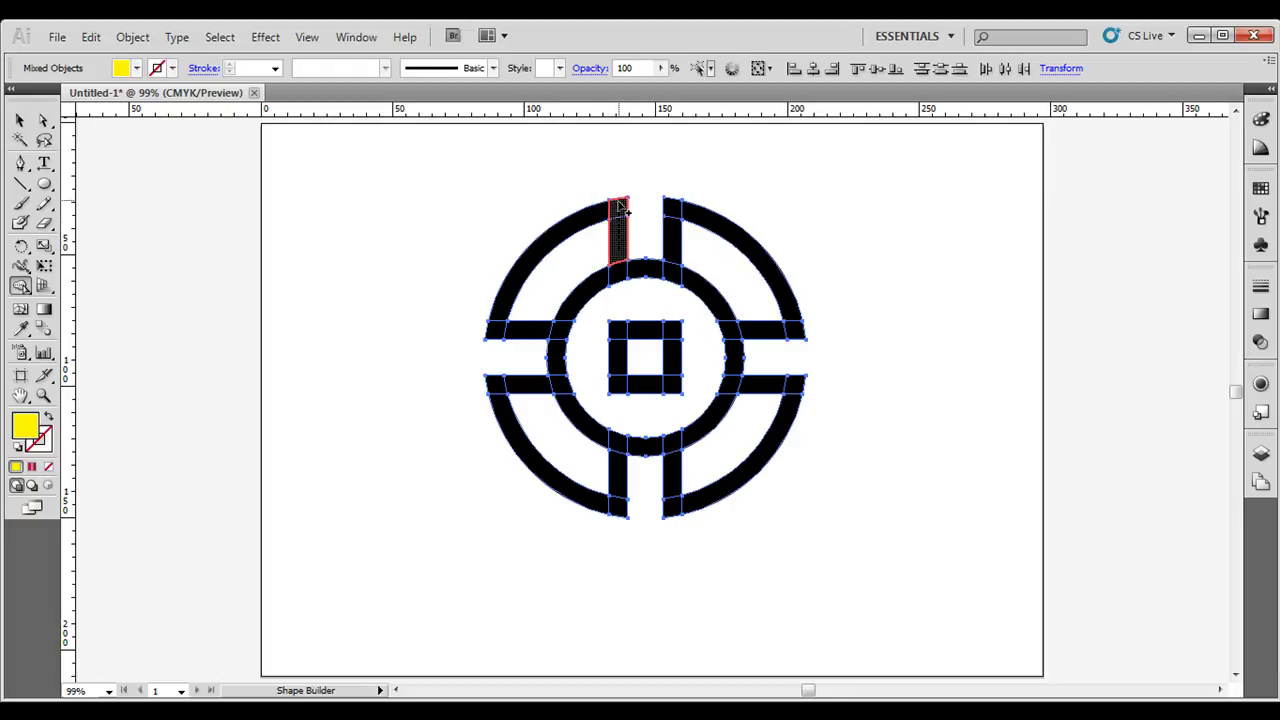
left_click(620, 207)
left_click(507, 295)
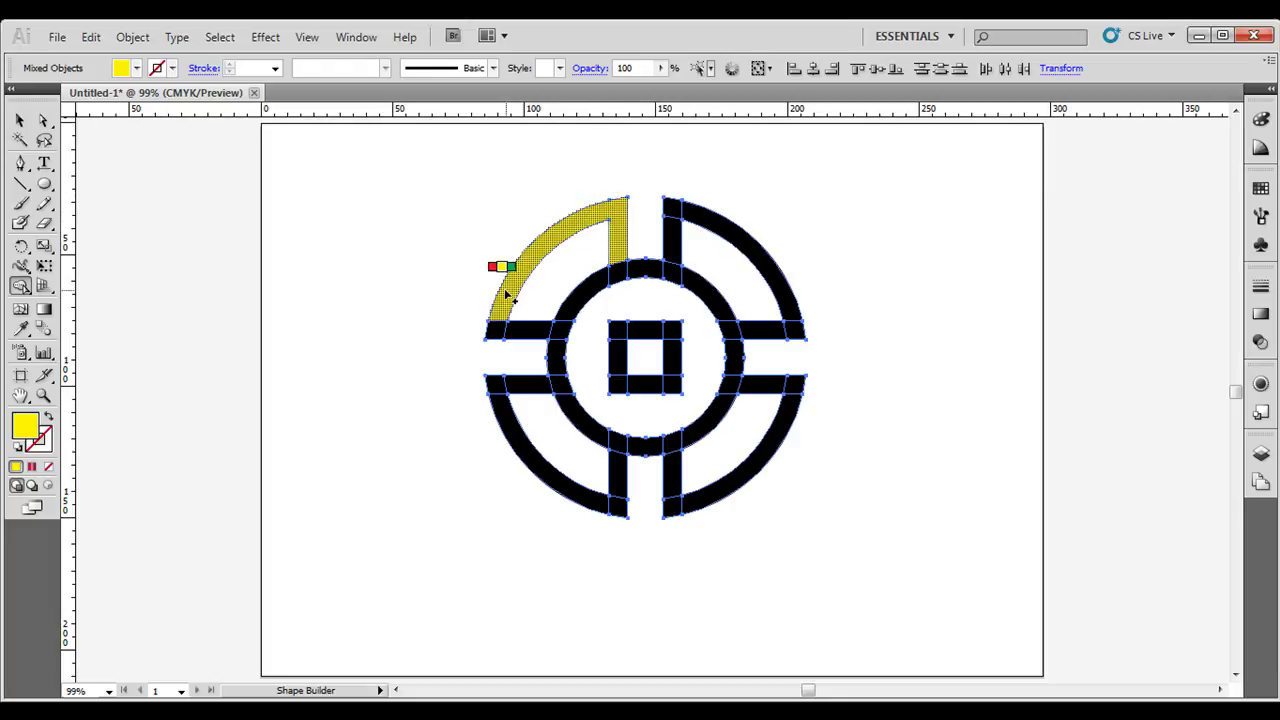
left_click(502, 334)
left_click_drag(502, 334, 515, 335)
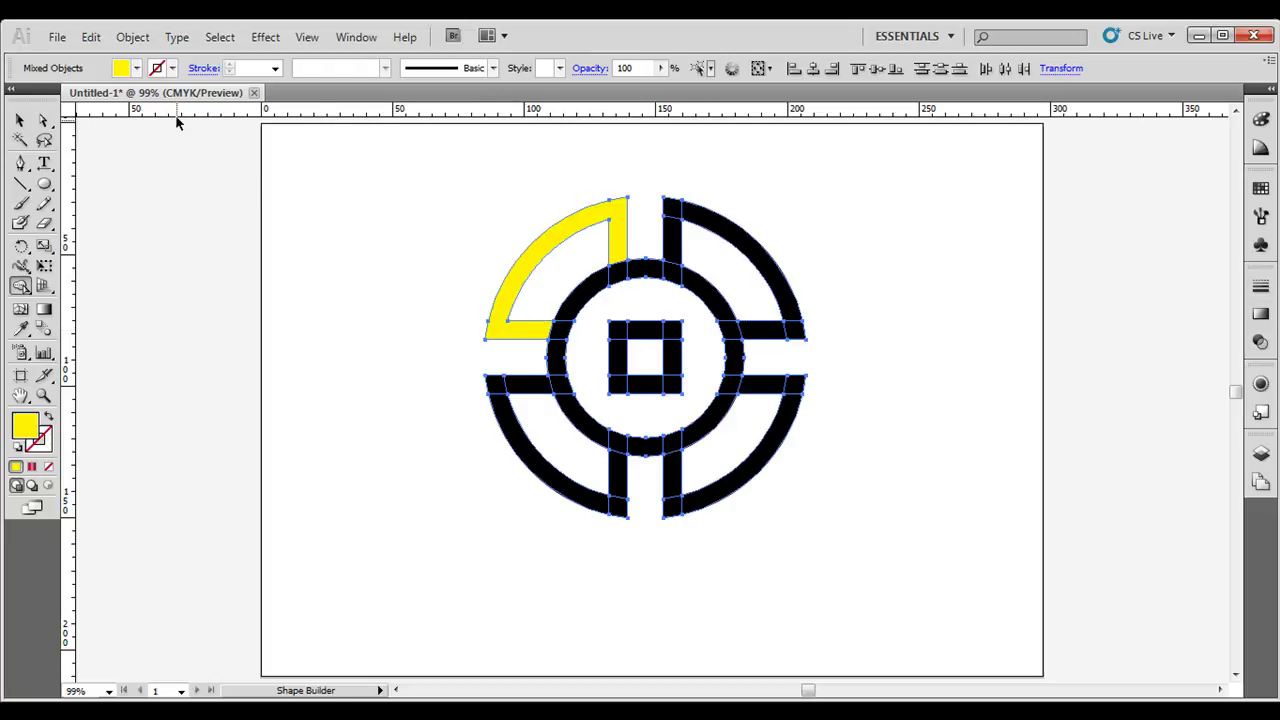
key("Right")
key("Right")
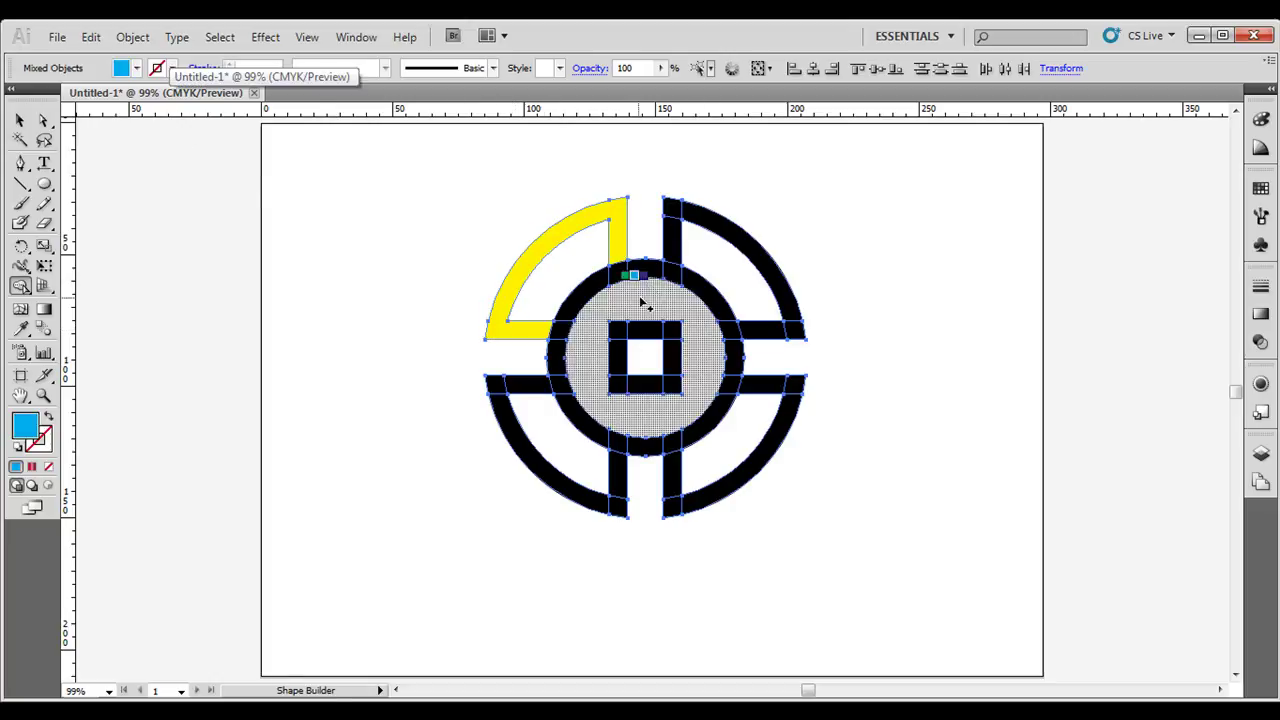
left_click(672, 230)
left_click(710, 222)
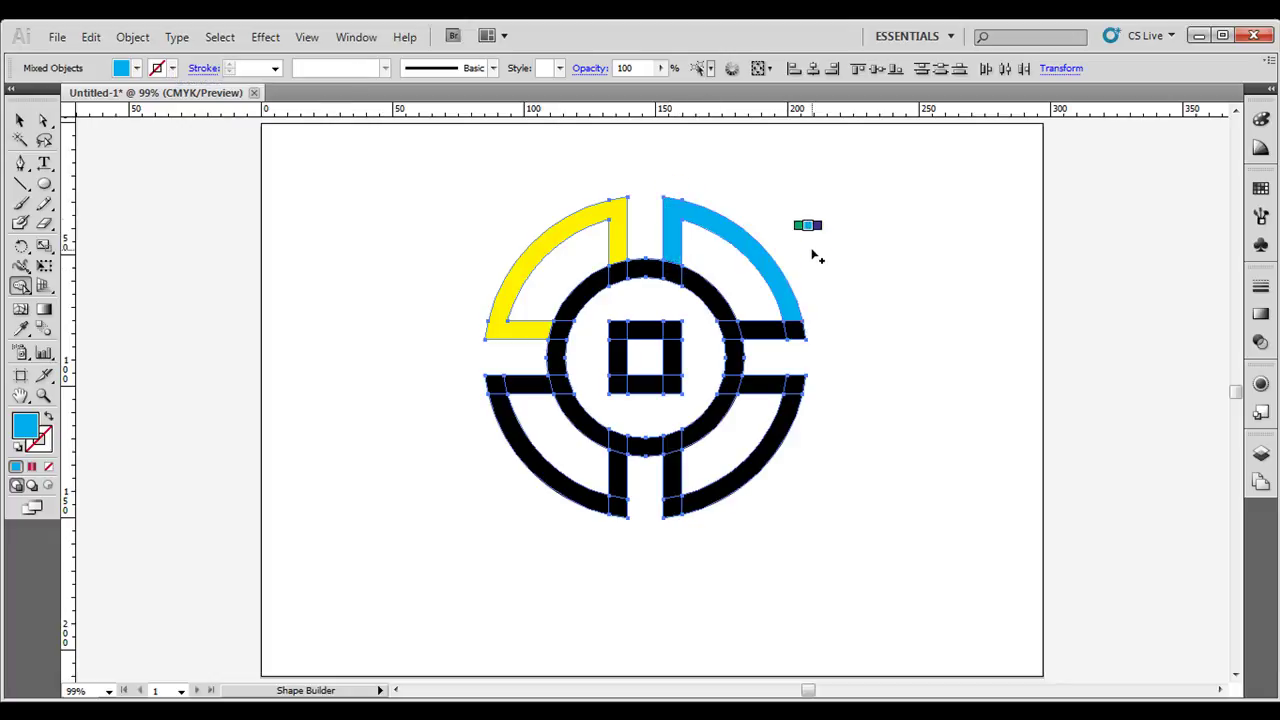
left_click(788, 333)
Merge the lower-right arc and bars in magenta, then the lower-left arc and bars in lime
key("Right")
key("Right")
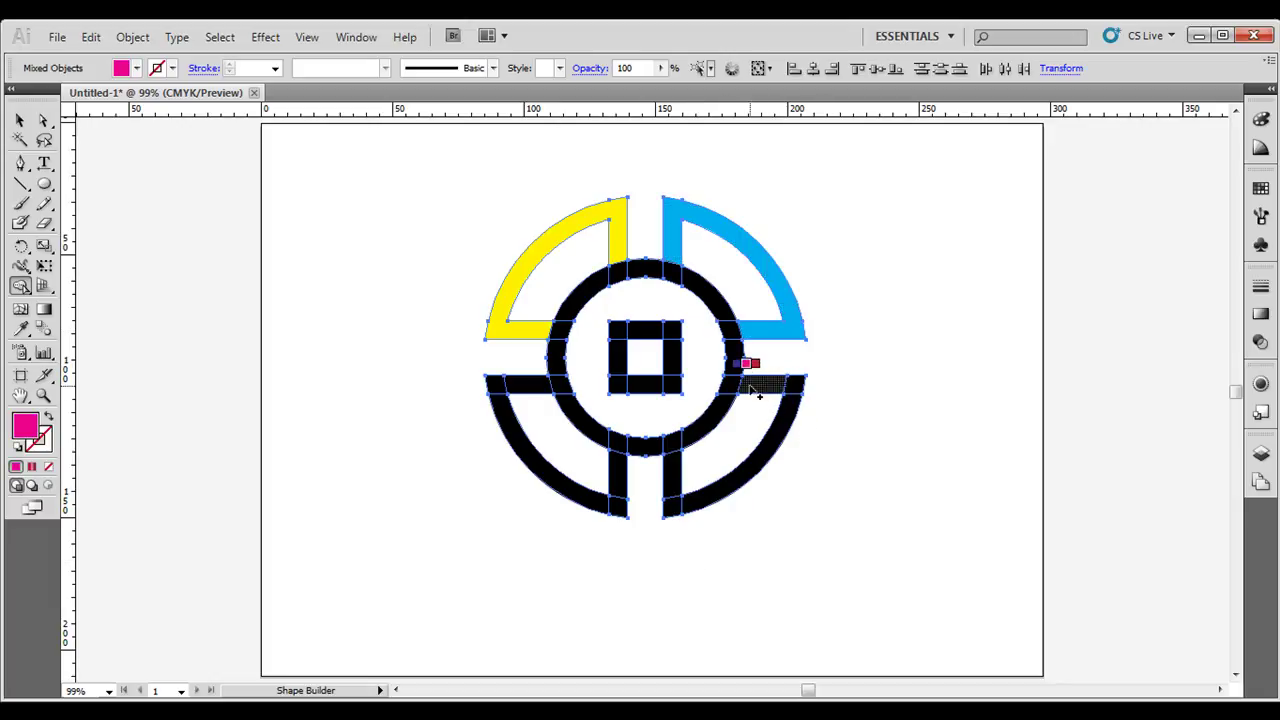
left_click_drag(752, 392, 798, 388)
left_click(689, 502)
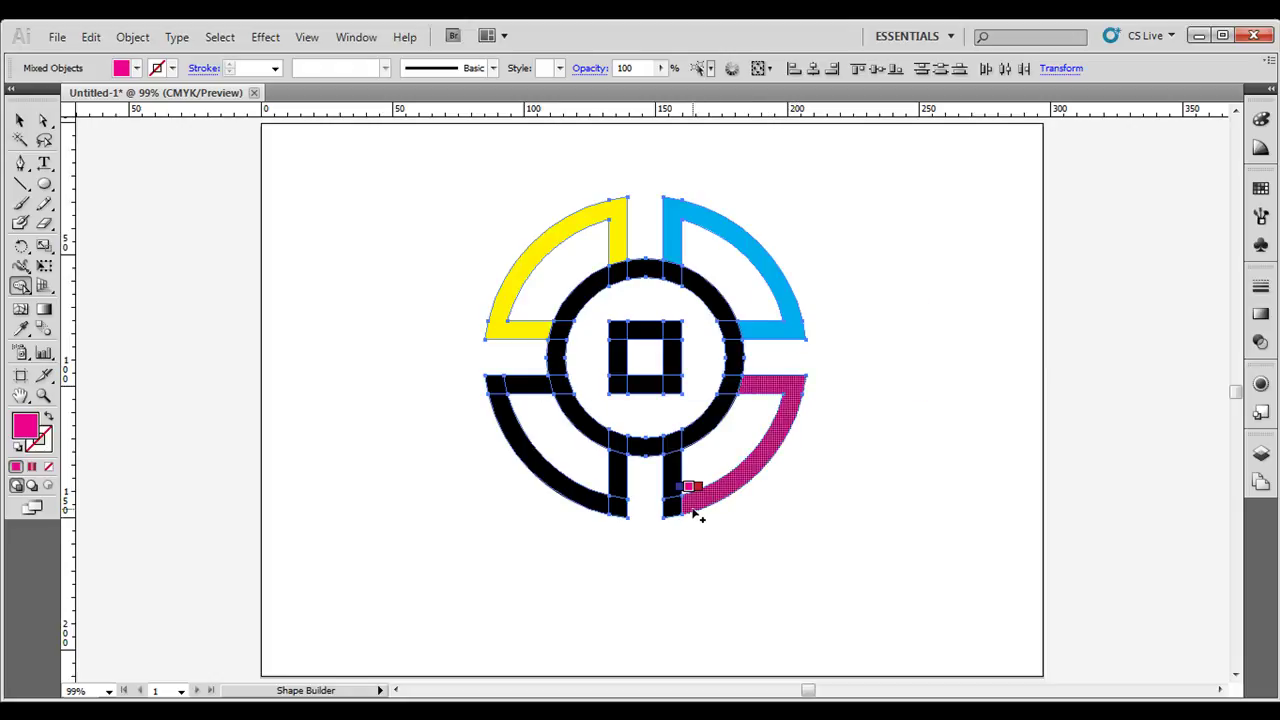
left_click(674, 500)
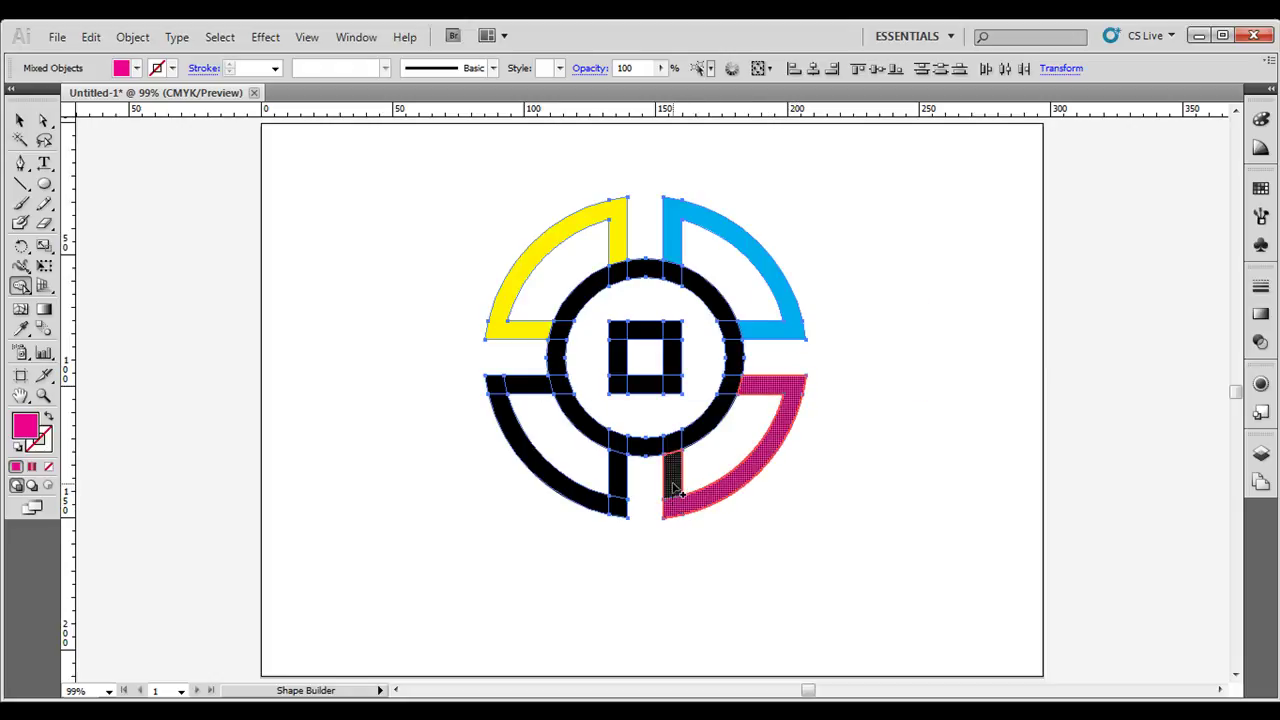
key("Right")
key("Right")
key("Right")
key("Right")
key("Right")
key("Right")
key("Right")
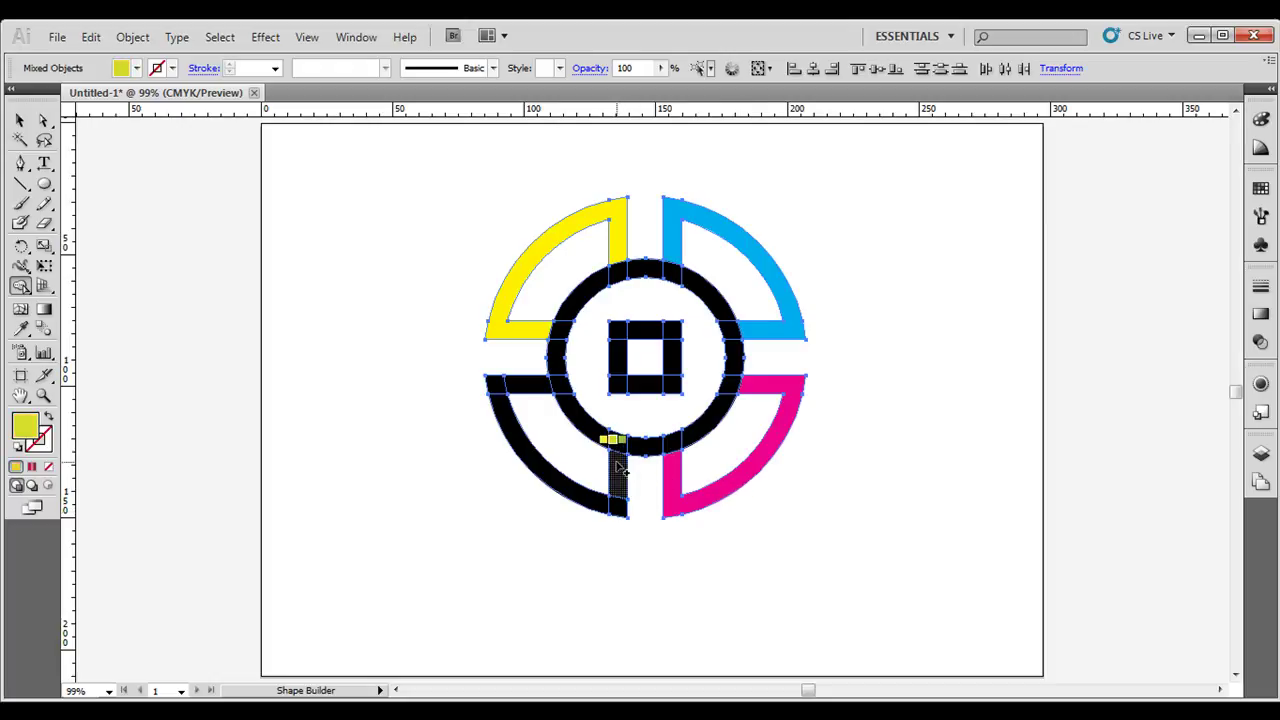
left_click_drag(618, 505, 507, 418)
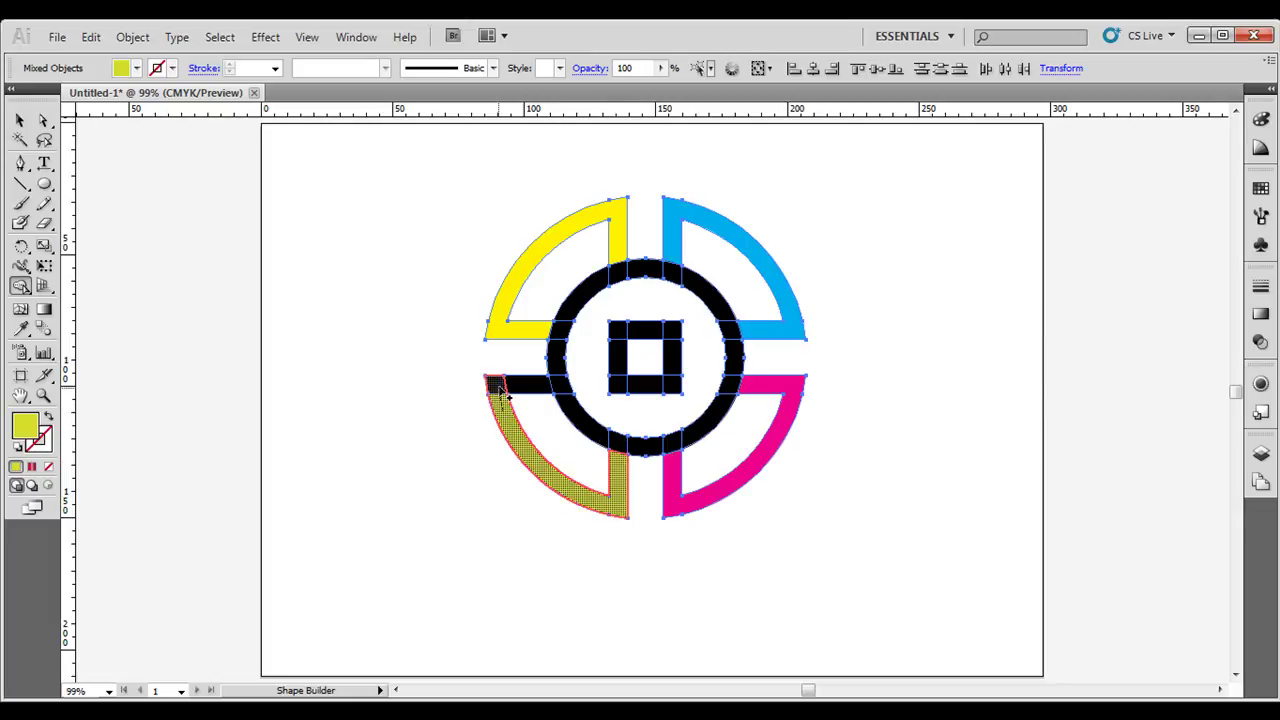
left_click_drag(507, 418, 522, 392)
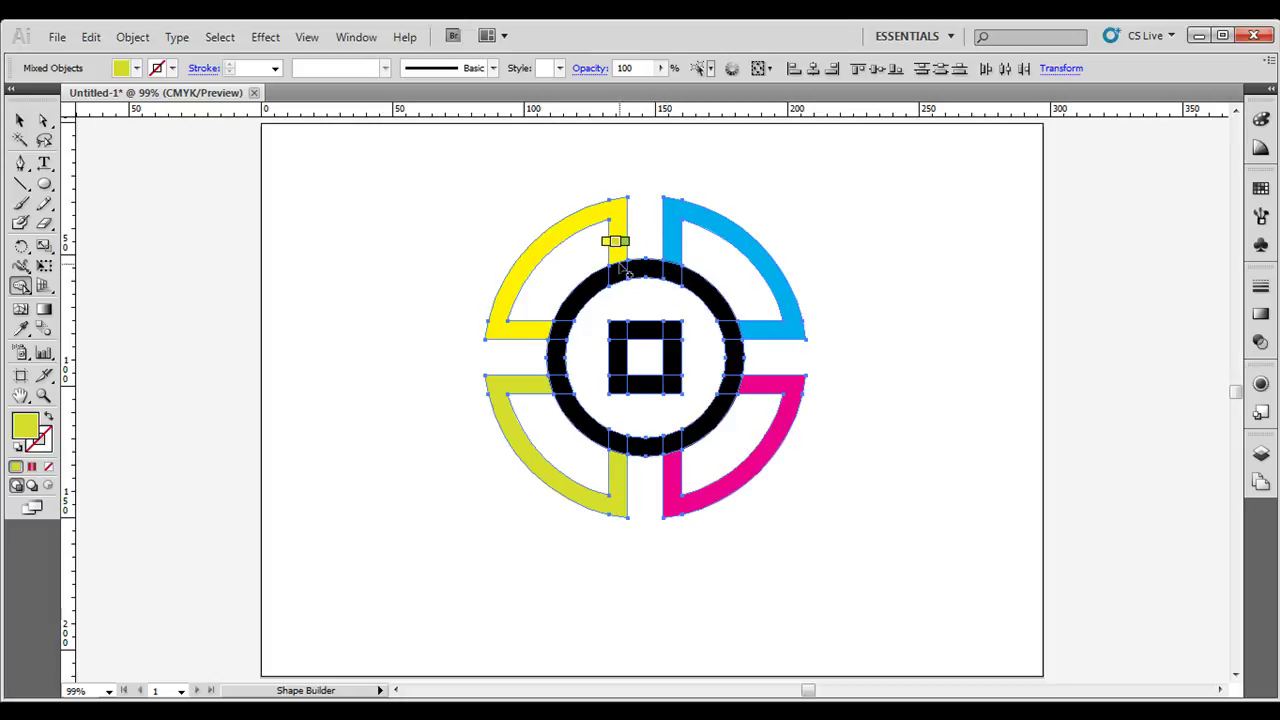
Merge the adjoining black bar piece into the yellow top-left arc using Shape Builder
left_click(137, 68)
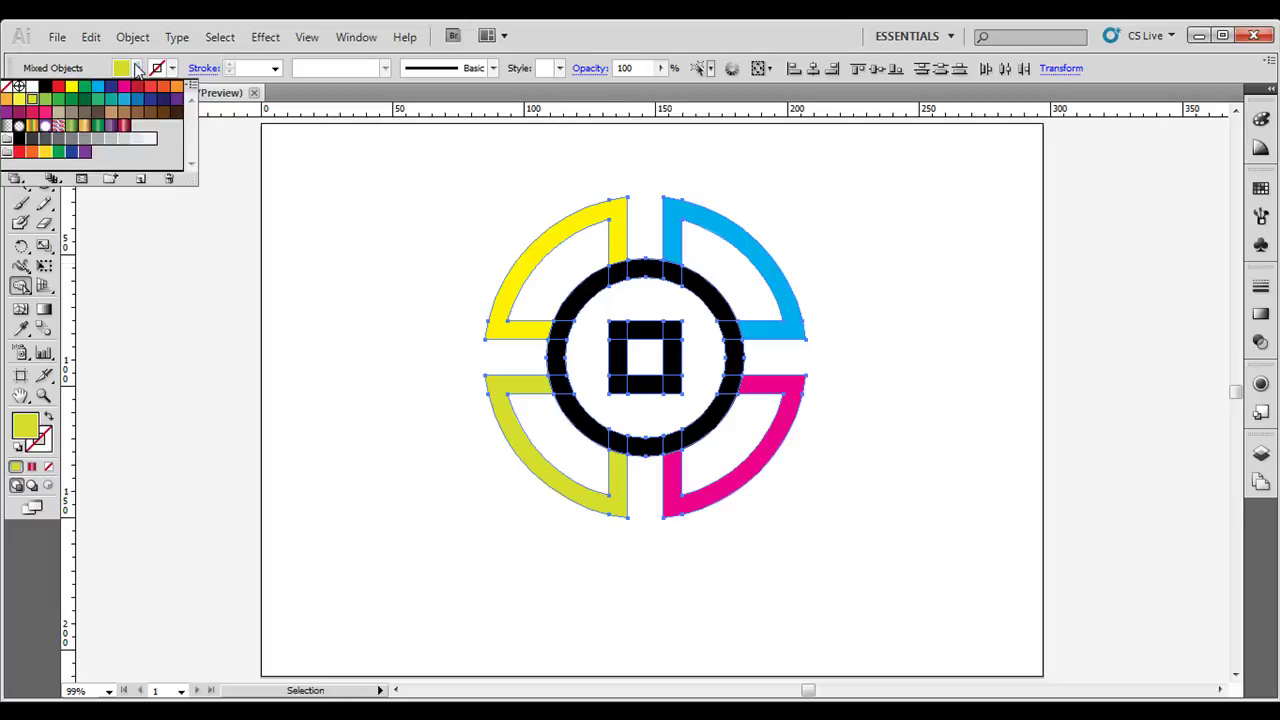
left_click(72, 88)
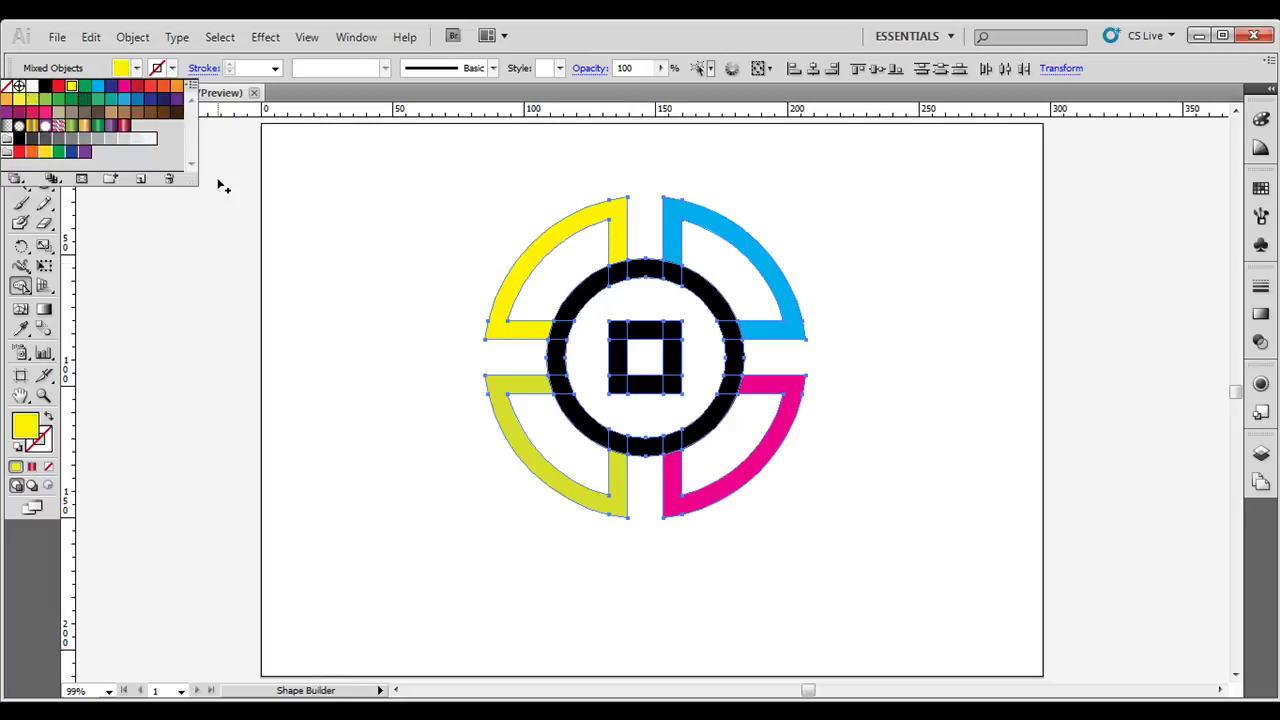
left_click(616, 253)
left_click(617, 262)
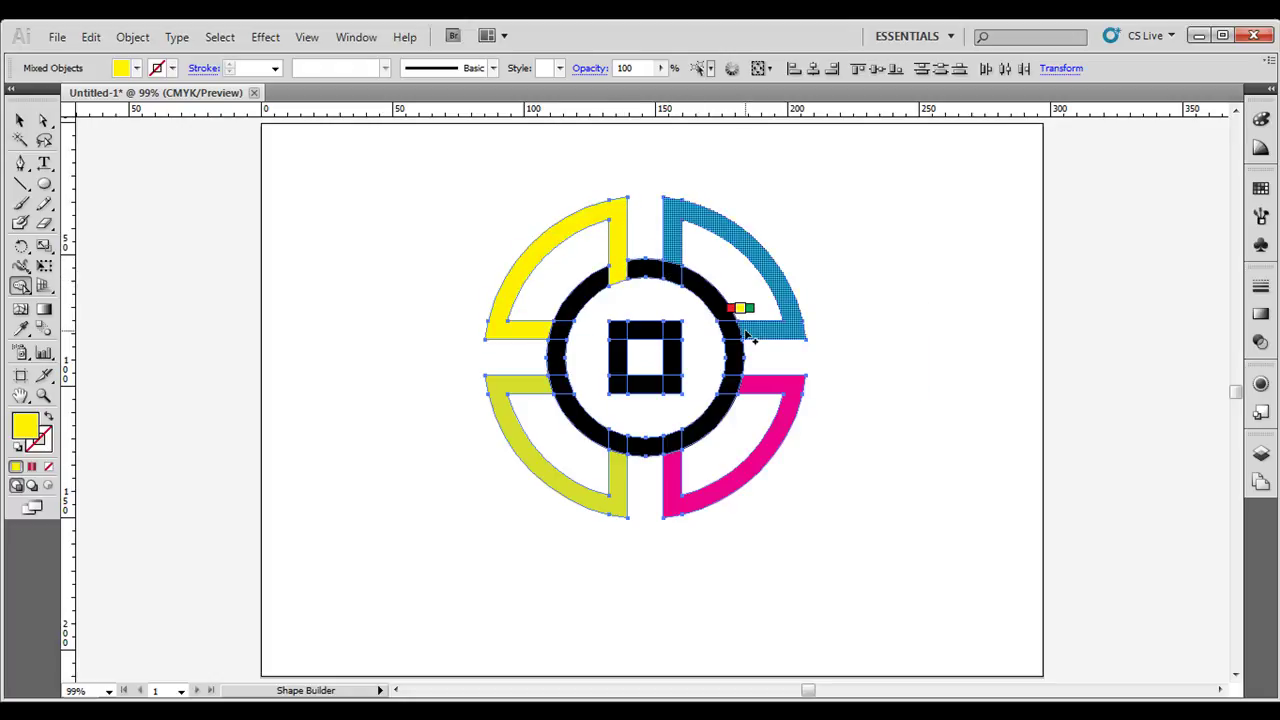
Merge the adjoining ring piece into the cyan top-right arc
left_click(125, 70)
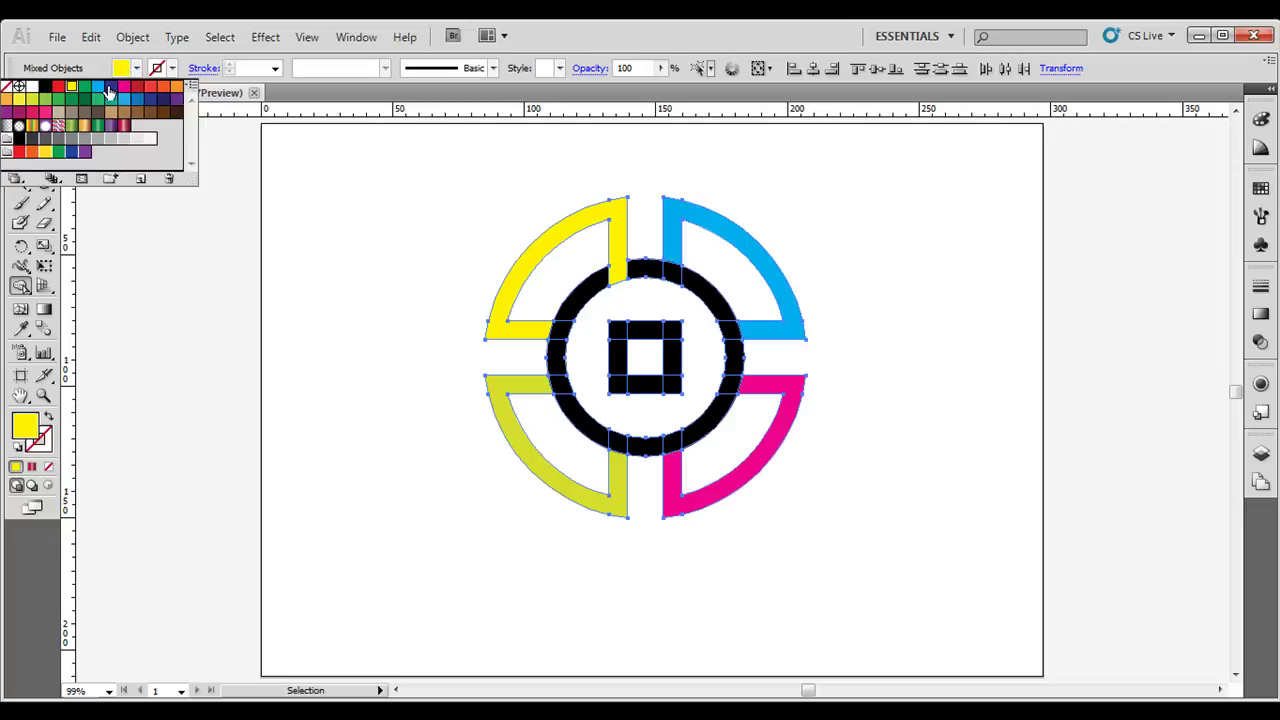
left_click(96, 88)
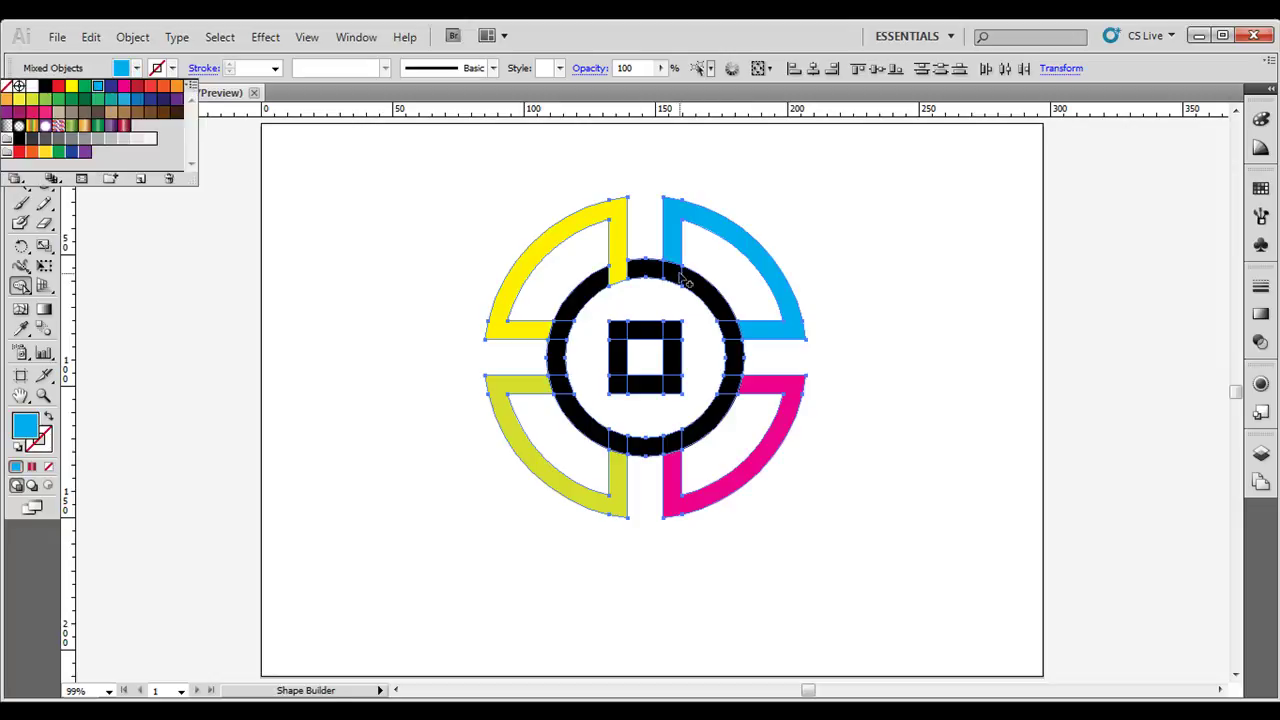
left_click(762, 338)
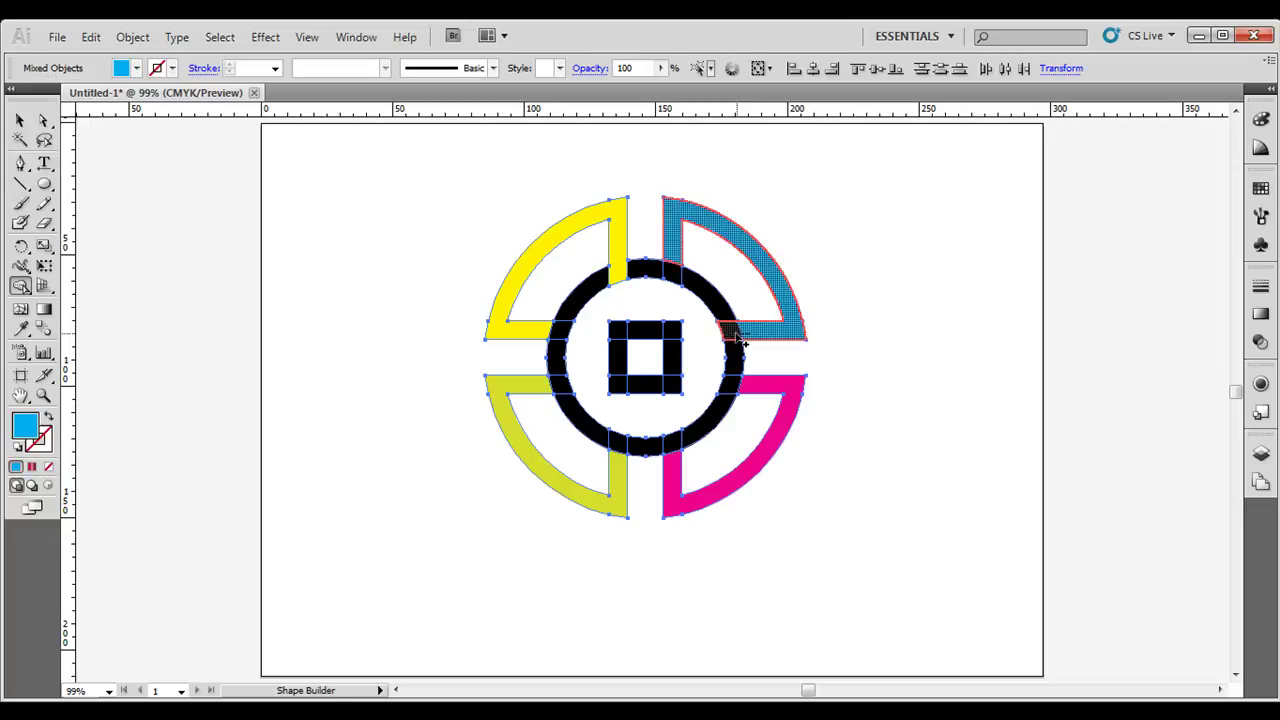
left_click(749, 353)
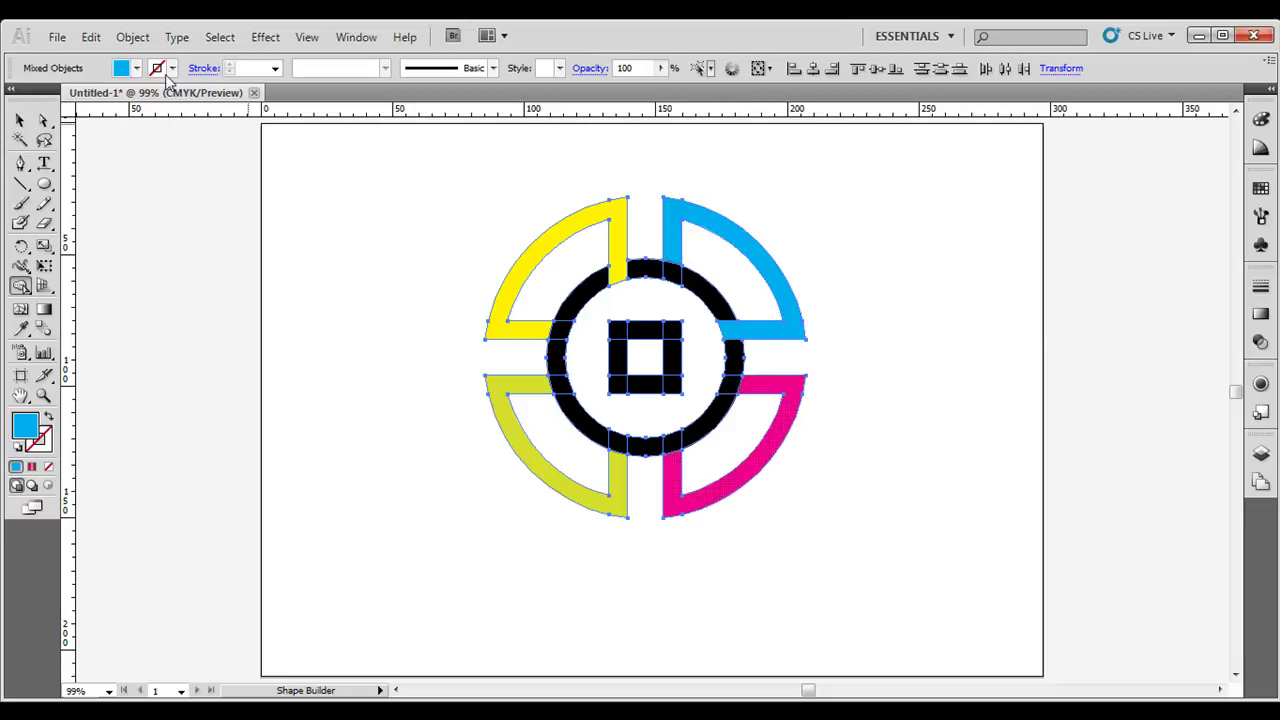
Merge the adjoining ring piece into the magenta arc
left_click(122, 68)
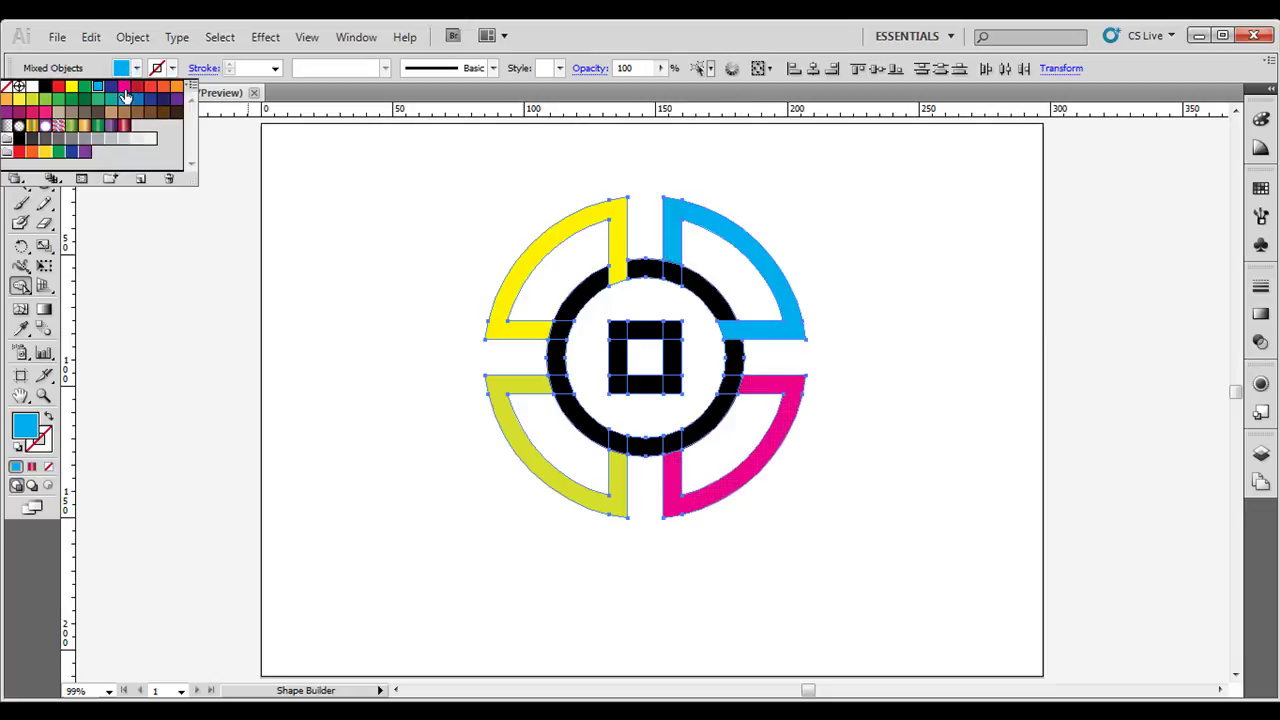
left_click(124, 87)
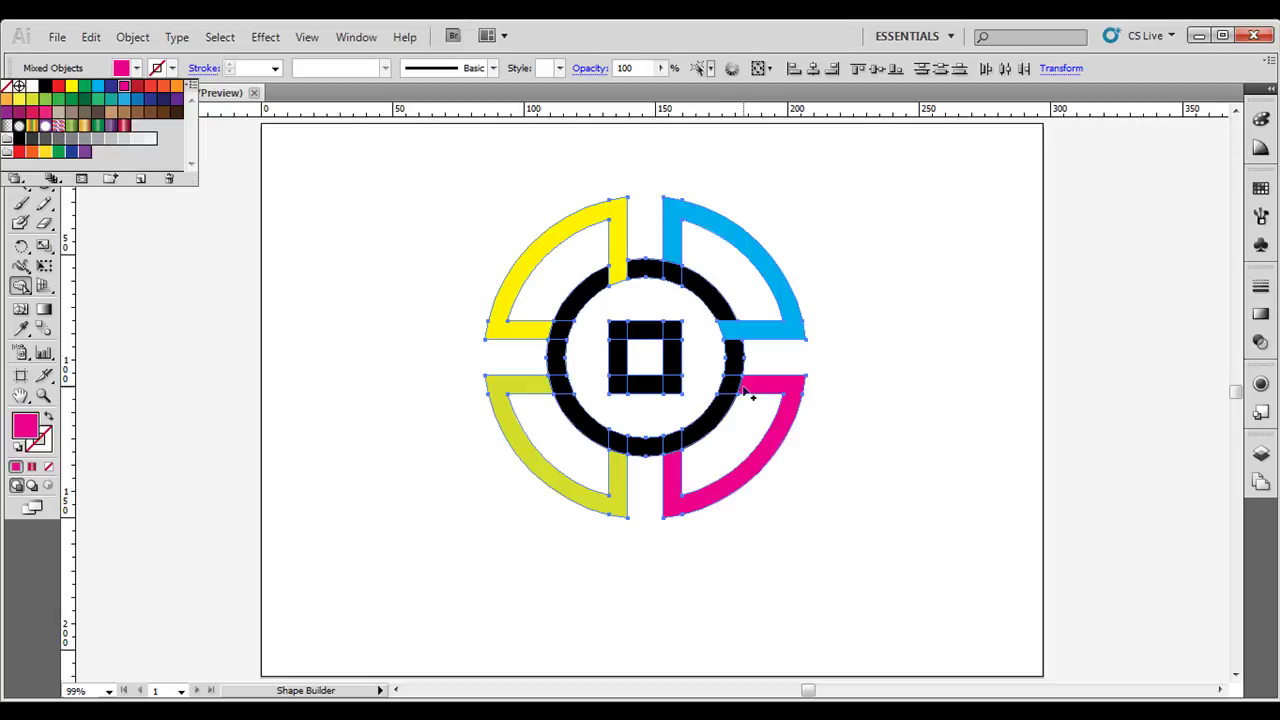
left_click(683, 481)
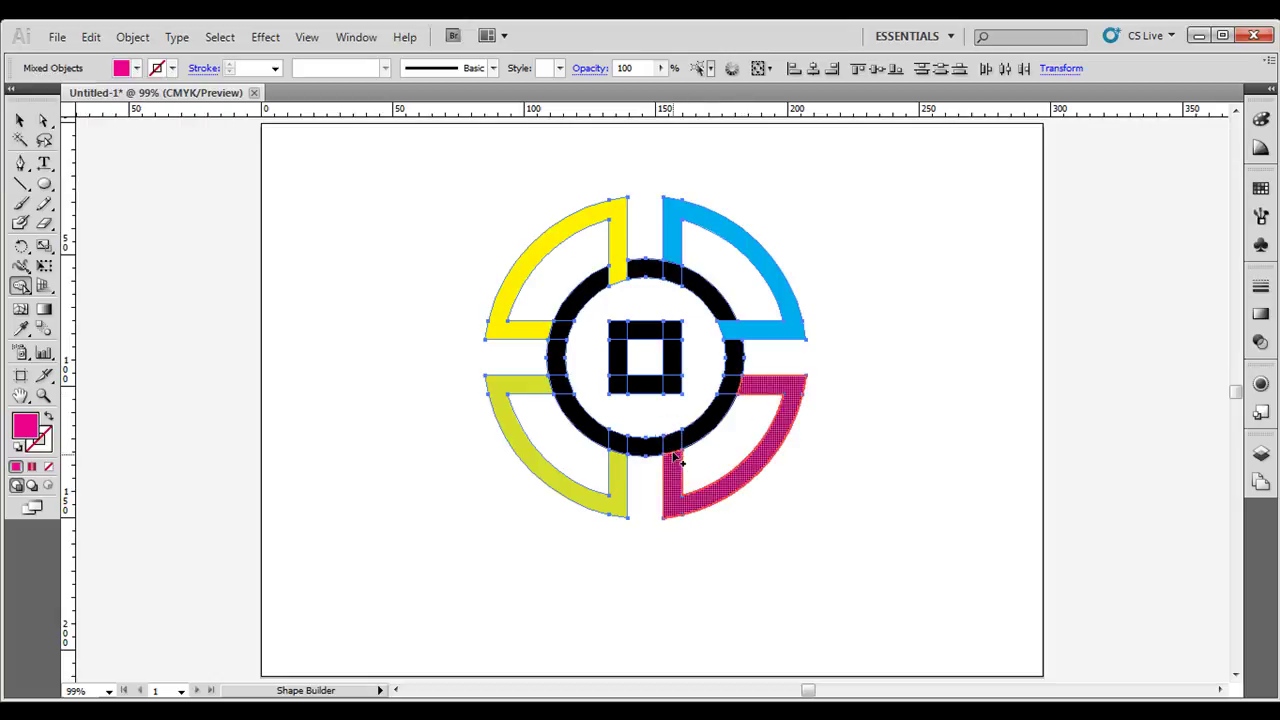
left_click(676, 449)
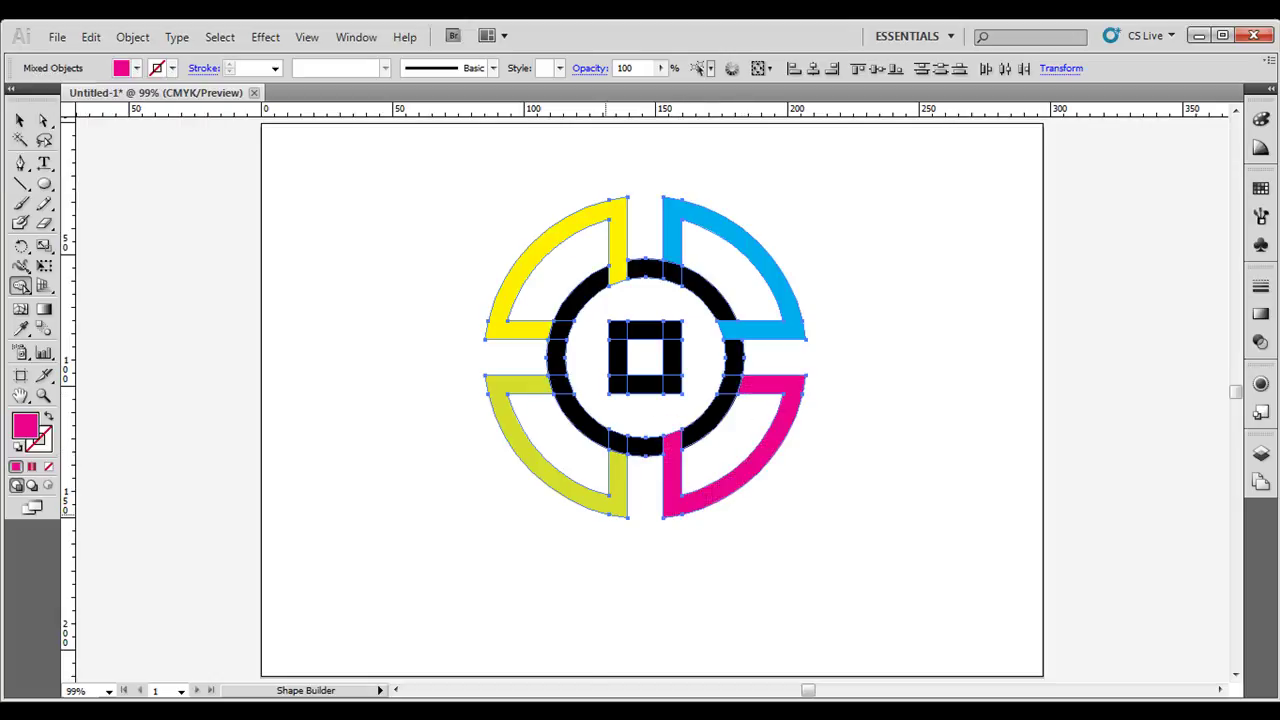
Merge the lower-left pieces into one lime green arc, then deselect with the Selection tool
left_click(123, 70)
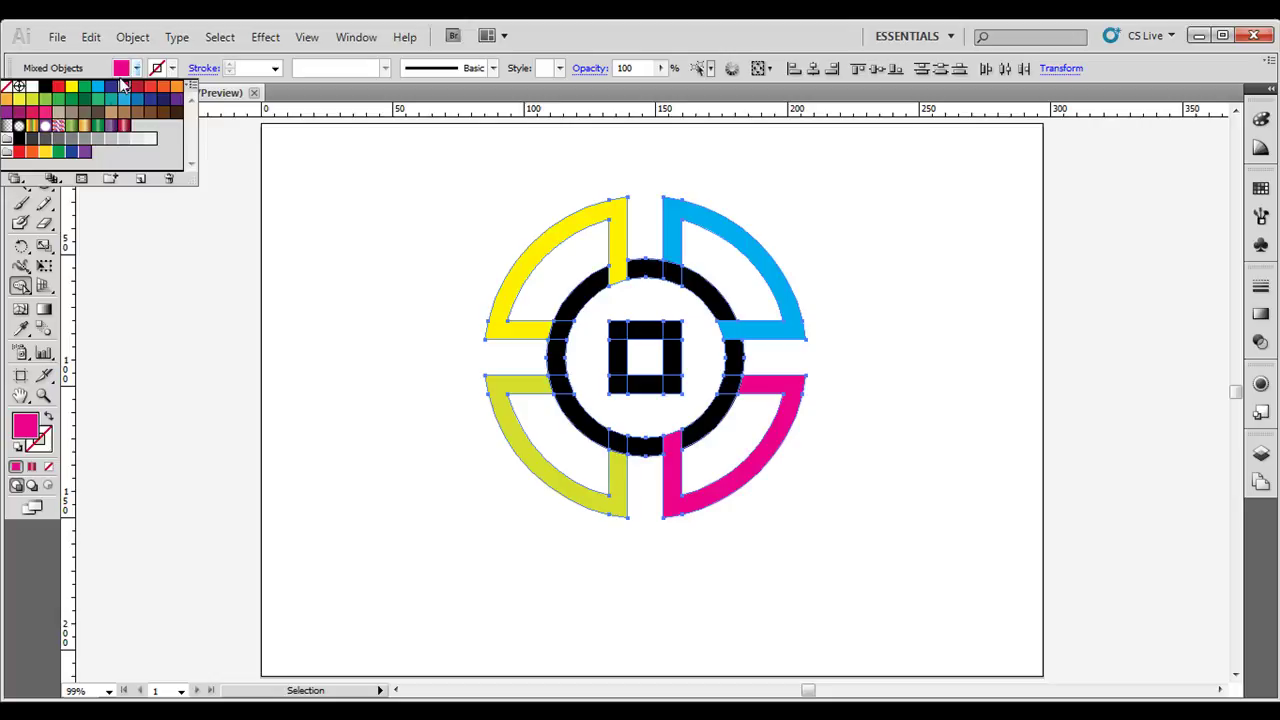
left_click(34, 101)
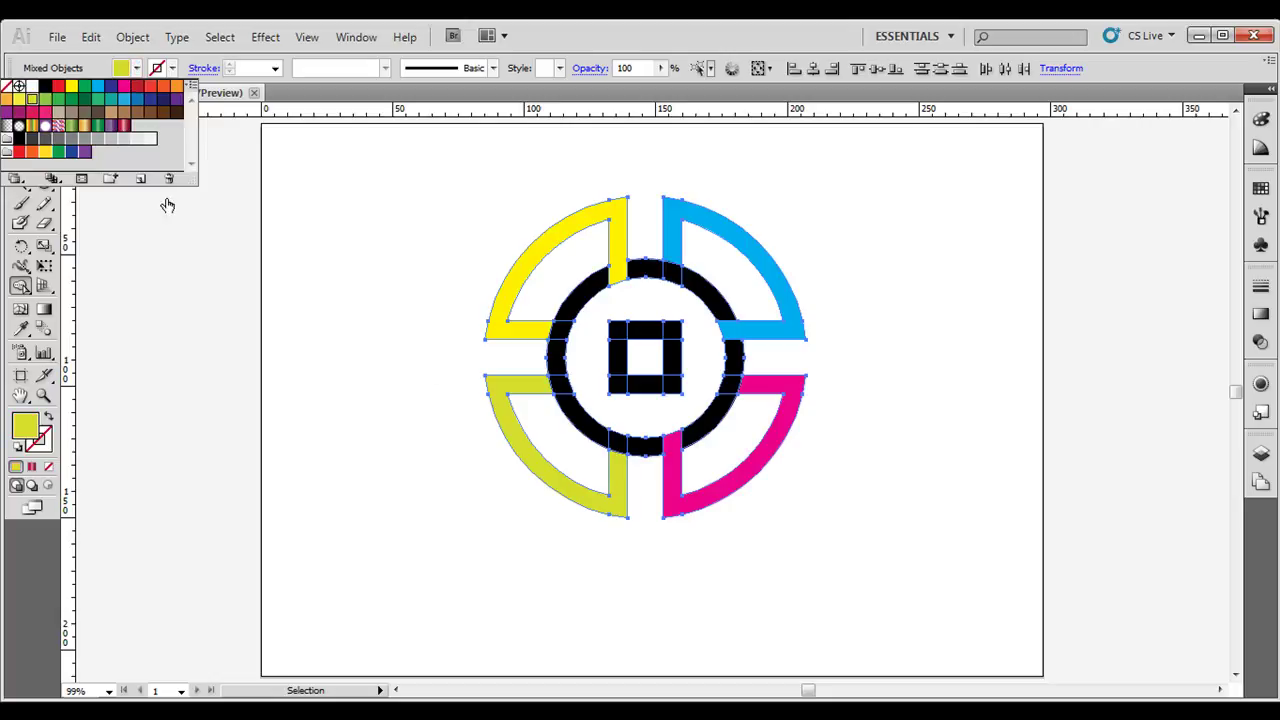
left_click(543, 389)
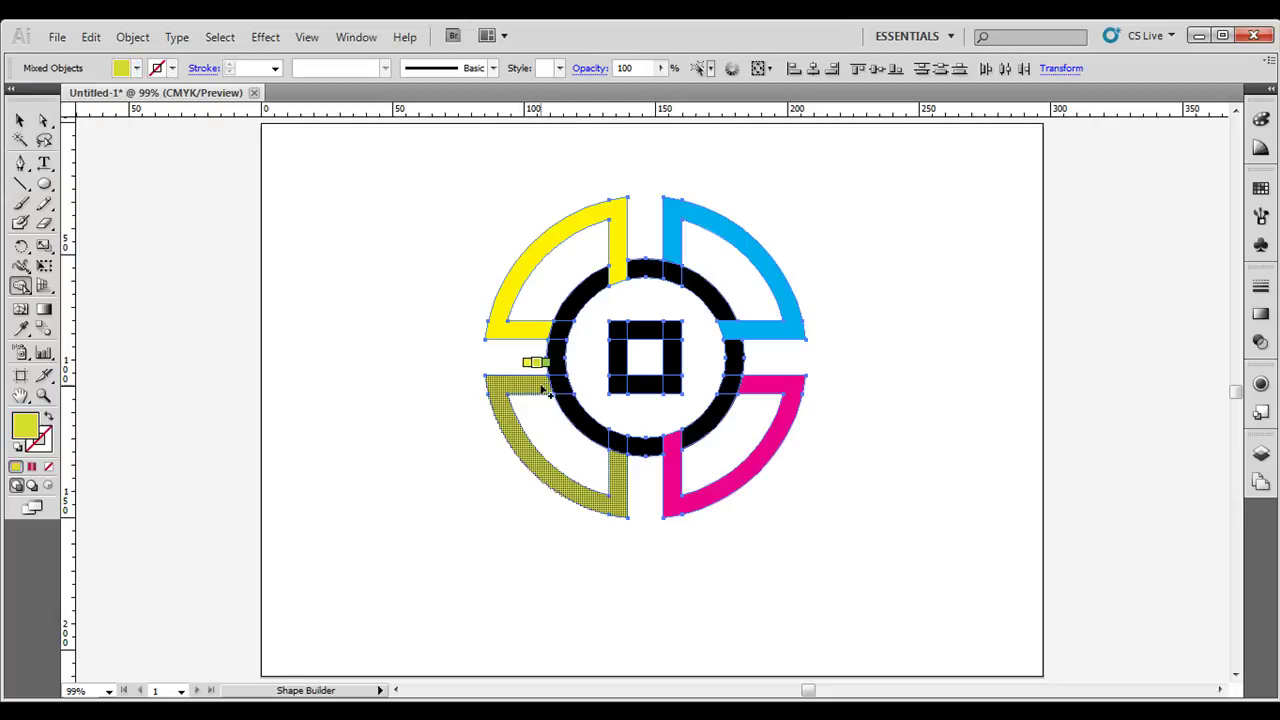
left_click(20, 119)
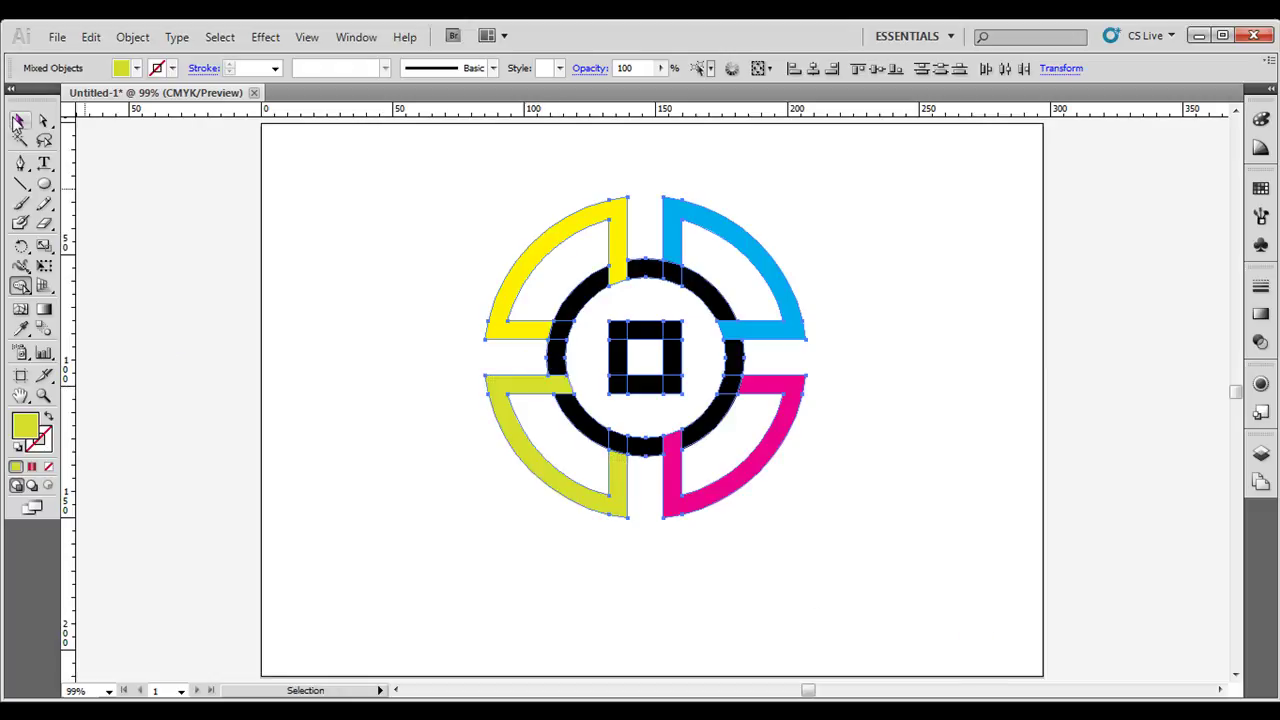
left_click(420, 330)
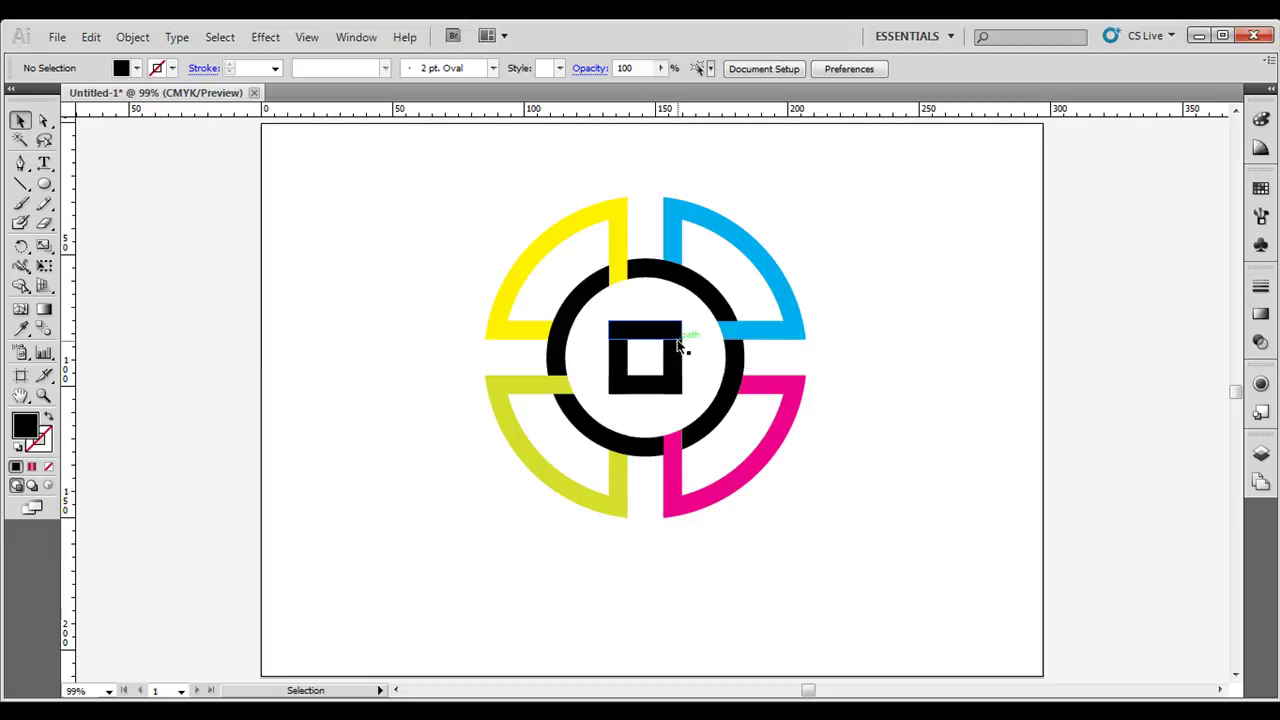
Fill the inner ring compound path with dark navy, keeping the central square black
left_click(675, 279)
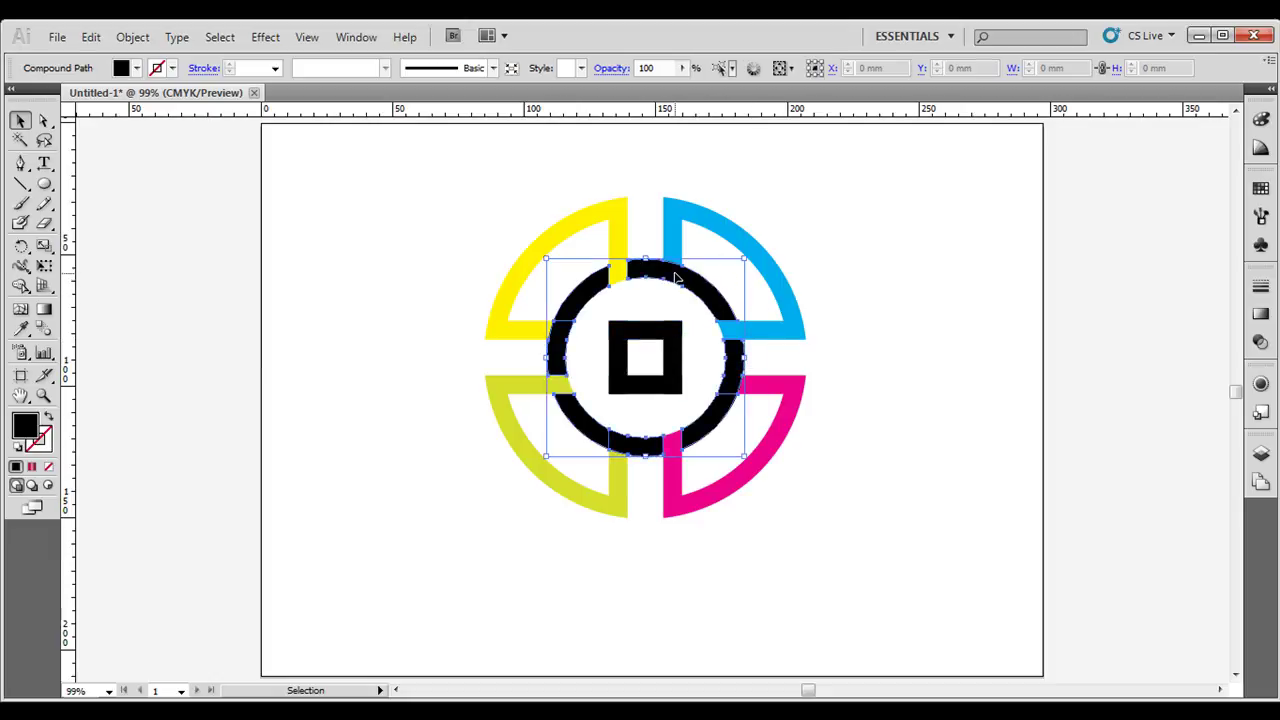
left_click(120, 70)
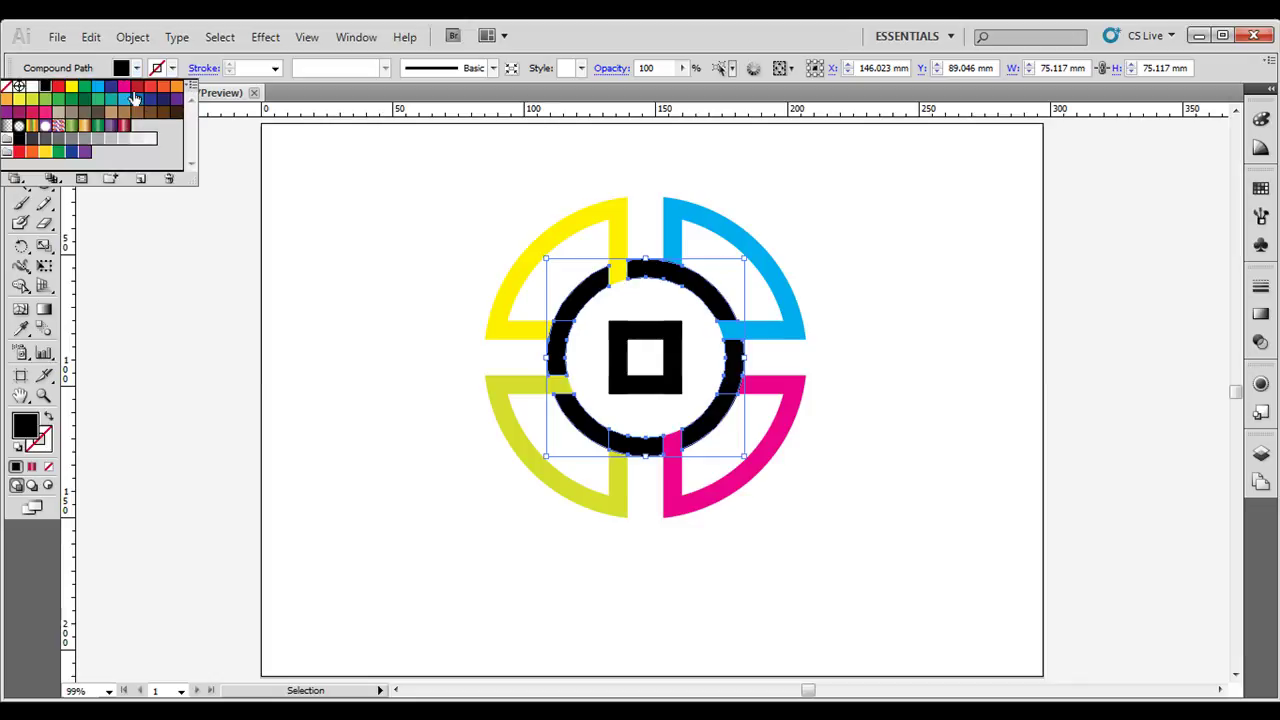
left_click(165, 101)
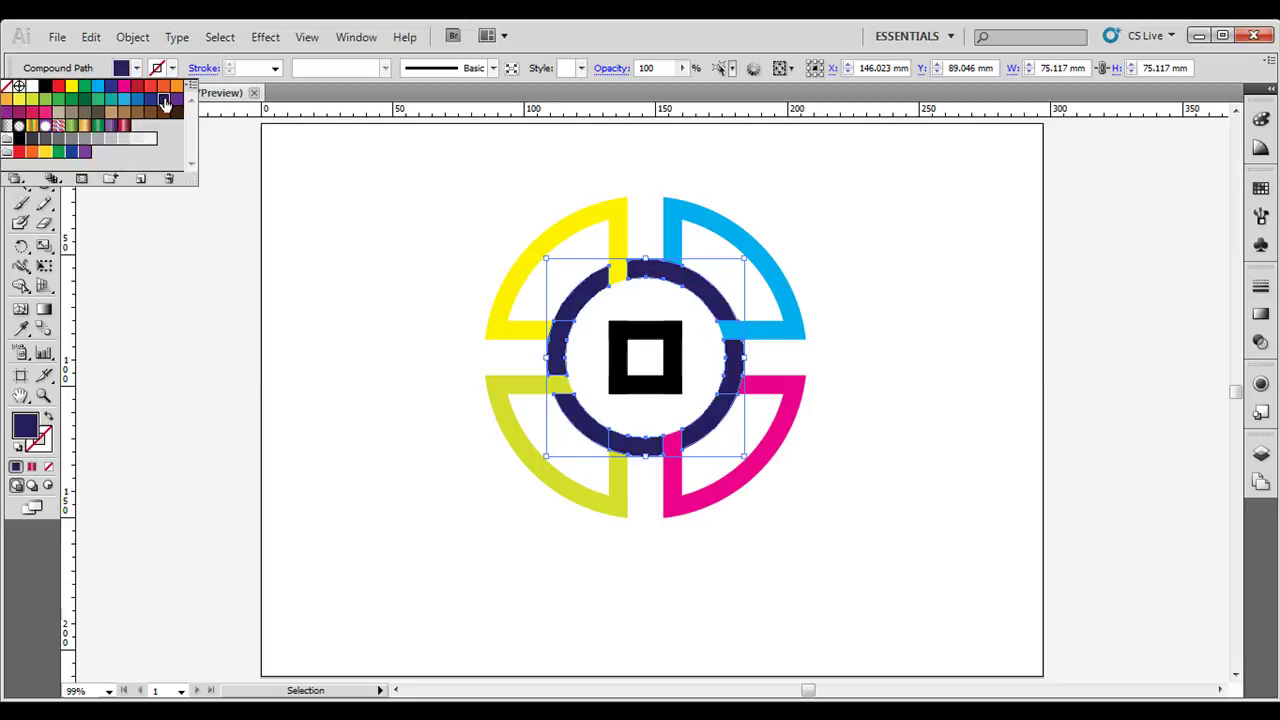
left_click(614, 330)
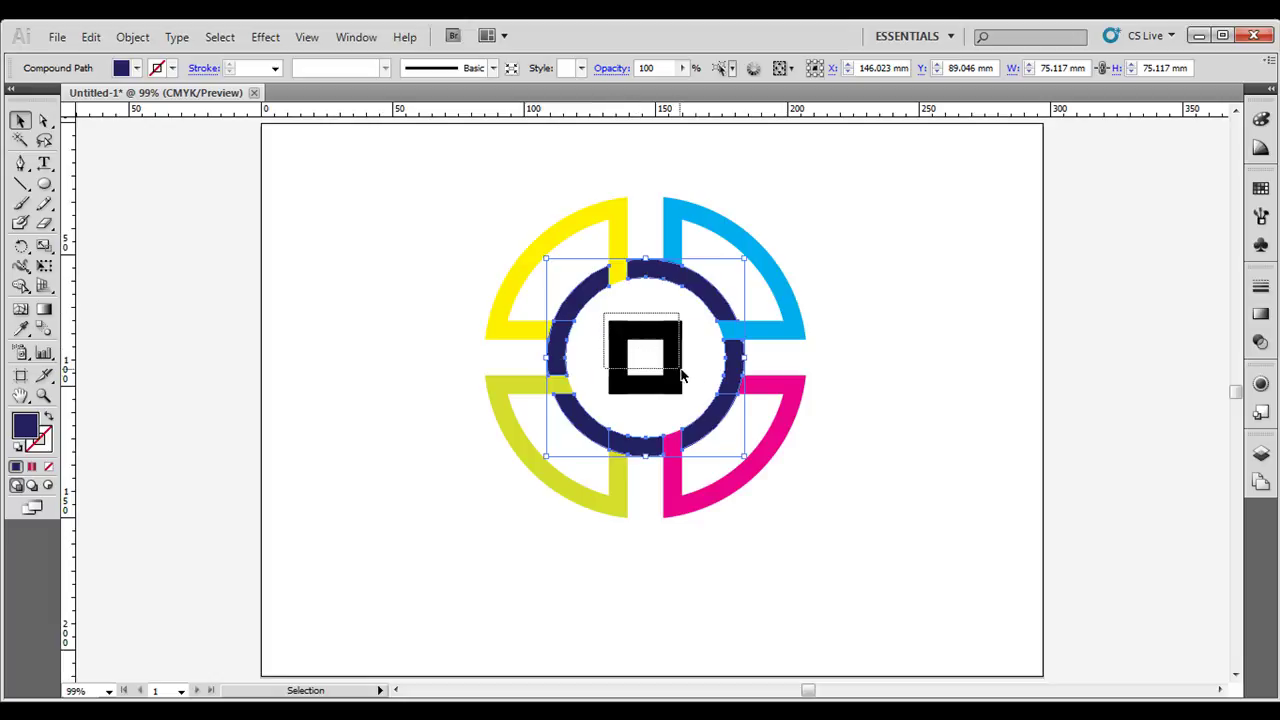
left_click(680, 370)
left_click(777, 366)
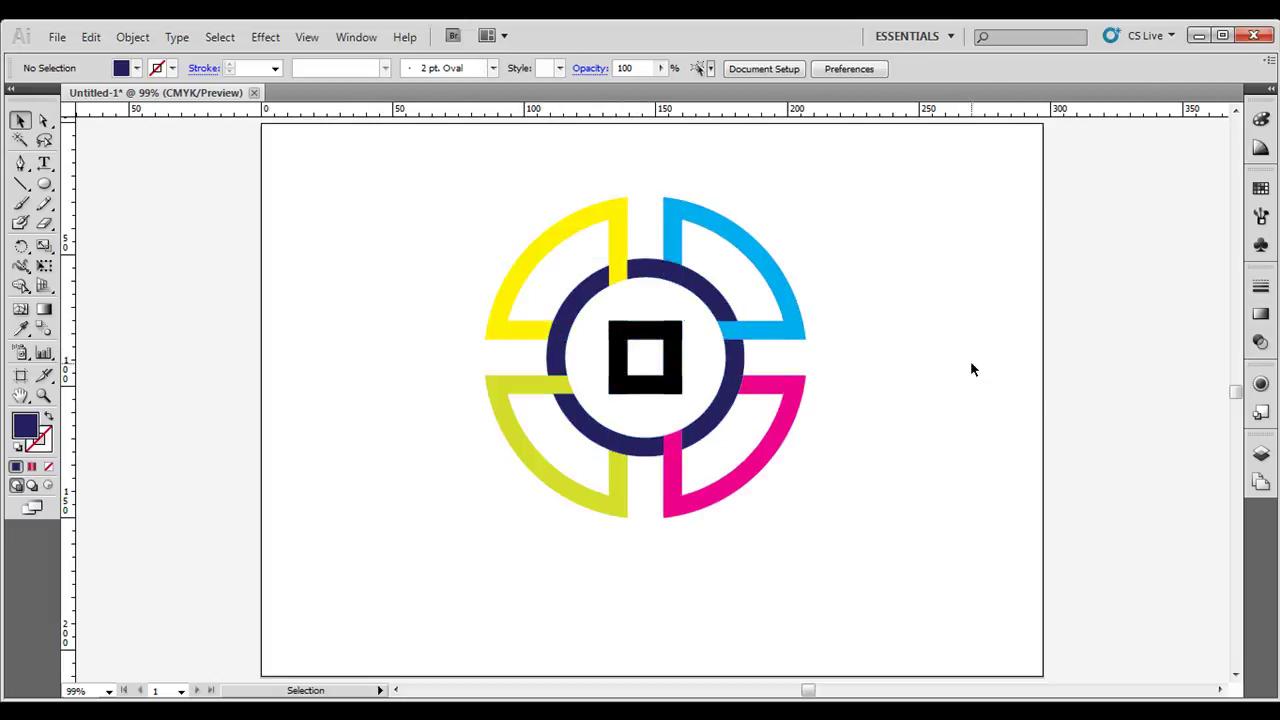